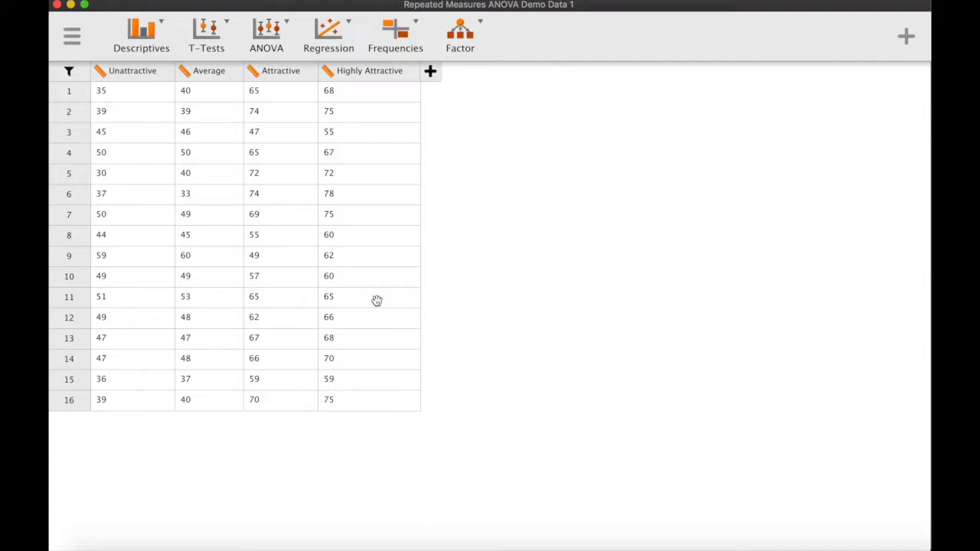
- Start a classical Repeated Measures ANOVA and name the first repeated measures factor Attractiveness
{"action": "left_click", "coordinate": [283, 52]}
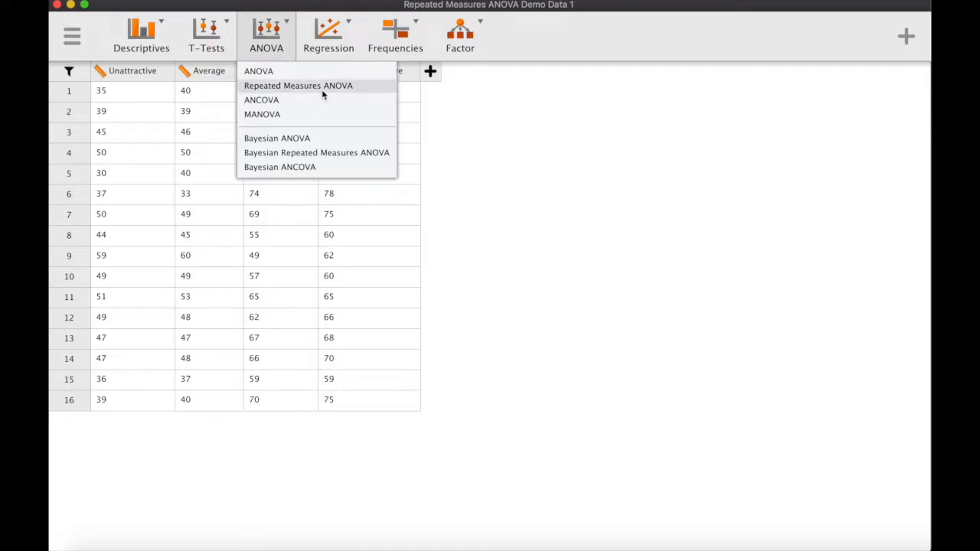
{"action": "left_click", "coordinate": [362, 90]}
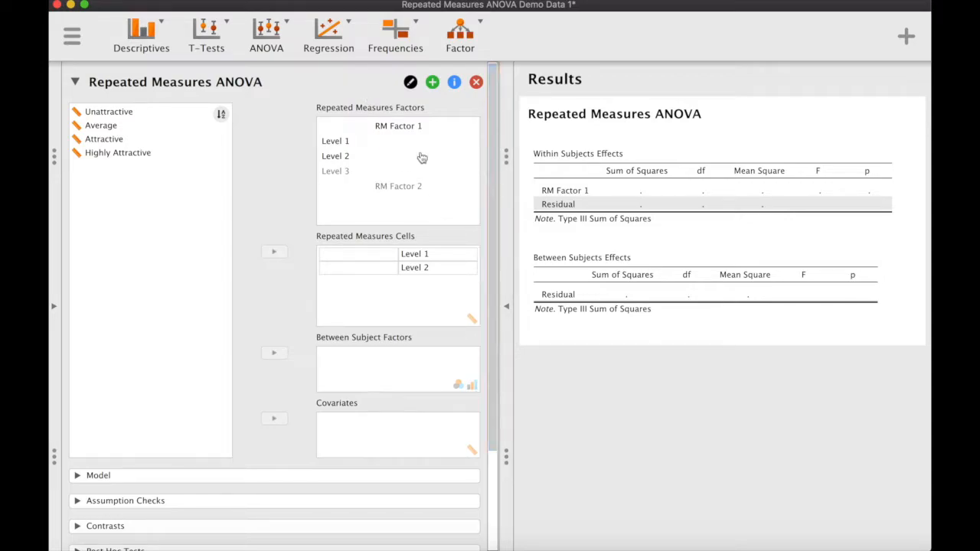
{"action": "double_click", "coordinate": [337, 144]}
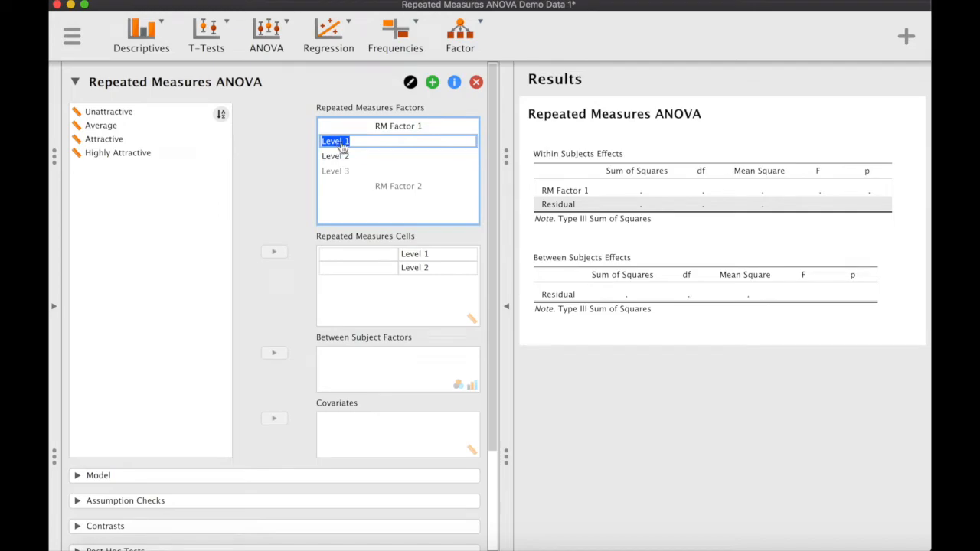
{"action": "double_click", "coordinate": [415, 128]}
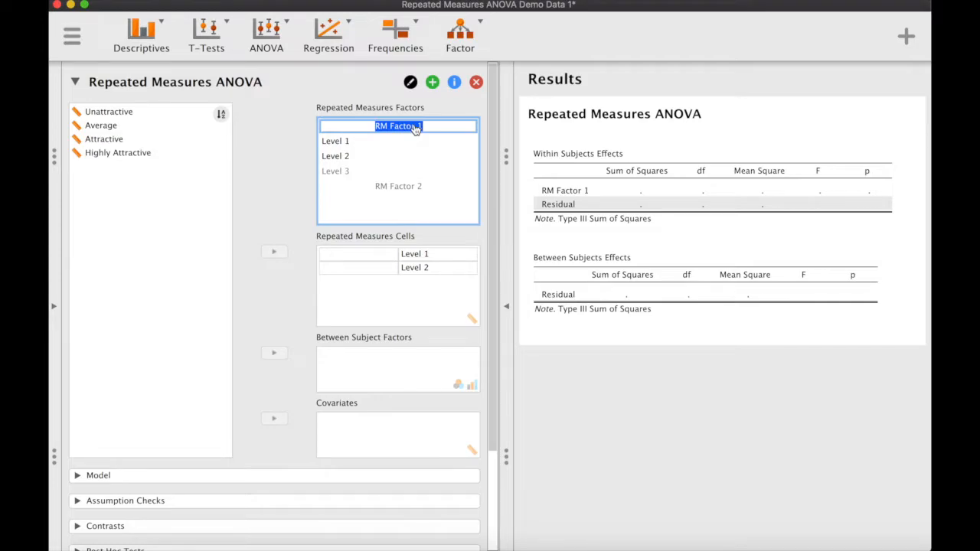
{"action": "type", "text": "Attractiveness"}
- Name the first three levels of the Attractiveness factor Unattractive, Average and Attractive
{"action": "left_click", "coordinate": [365, 144]}
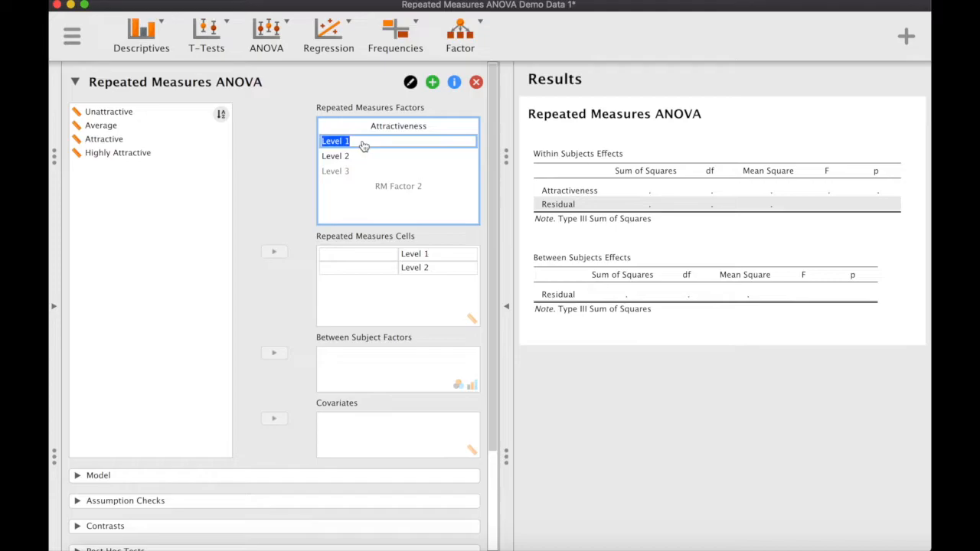
{"action": "type", "text": "Unattractive"}
{"action": "left_click", "coordinate": [360, 157]}
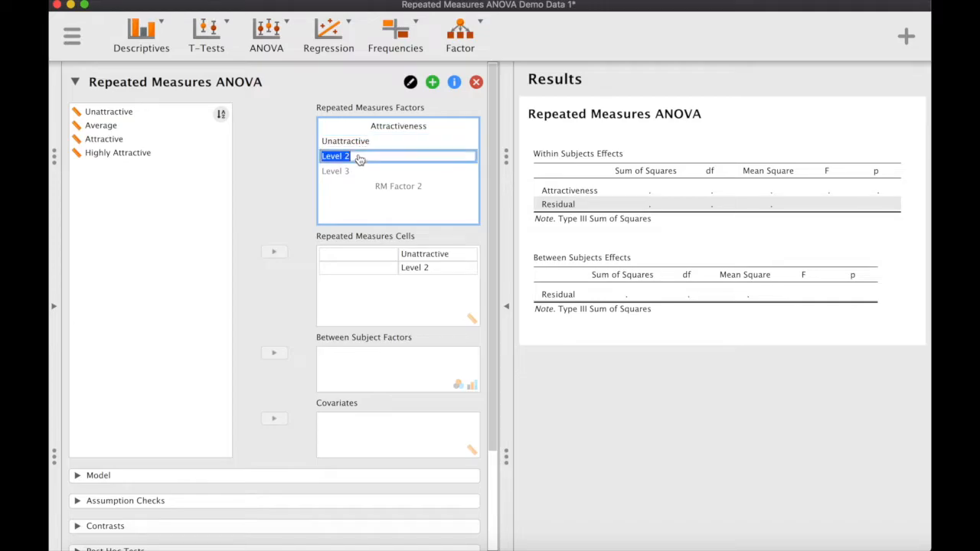
{"action": "type", "text": "Average"}
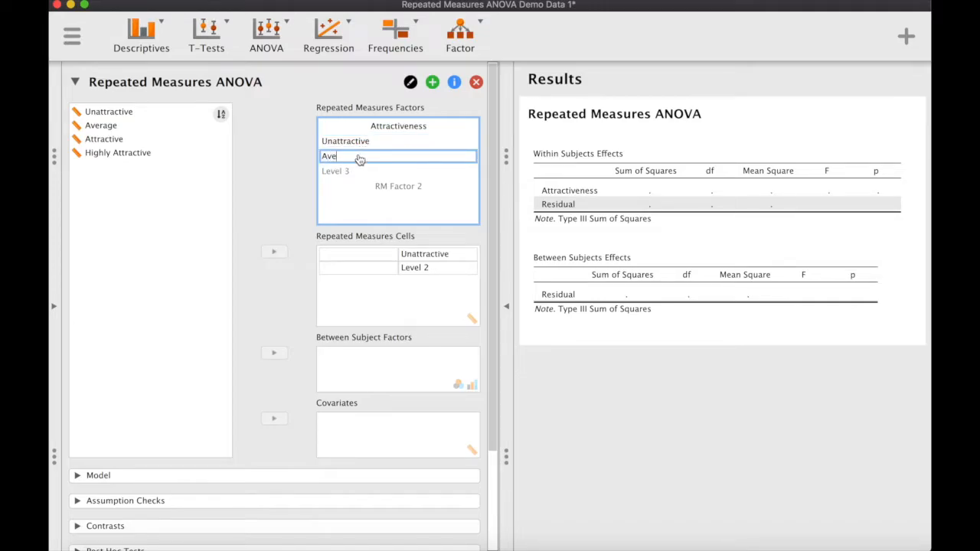
{"action": "left_click", "coordinate": [343, 172]}
{"action": "type", "text": "Attr"}
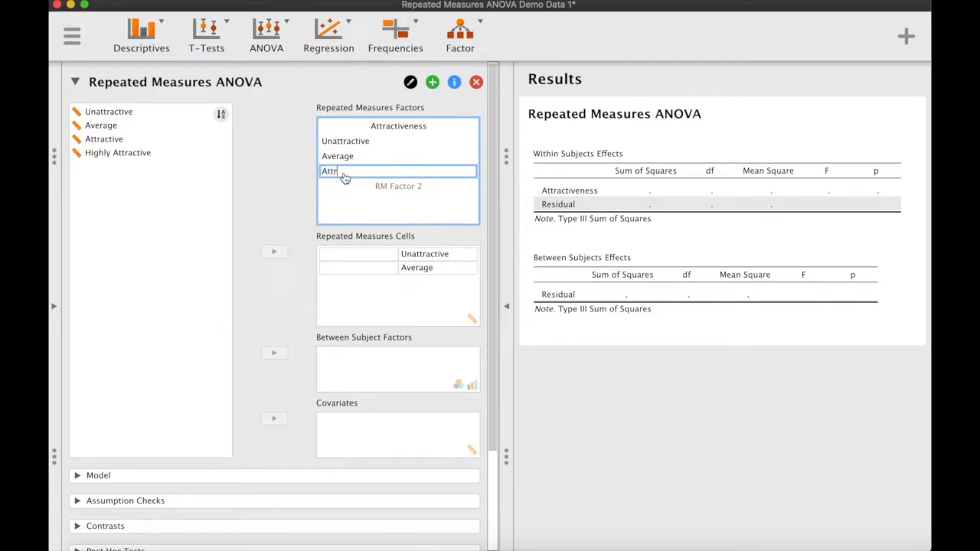
{"action": "type", "text": "active"}
- Add a fourth level named Highly Attractive to the Attractiveness factor
{"action": "left_click", "coordinate": [352, 186]}
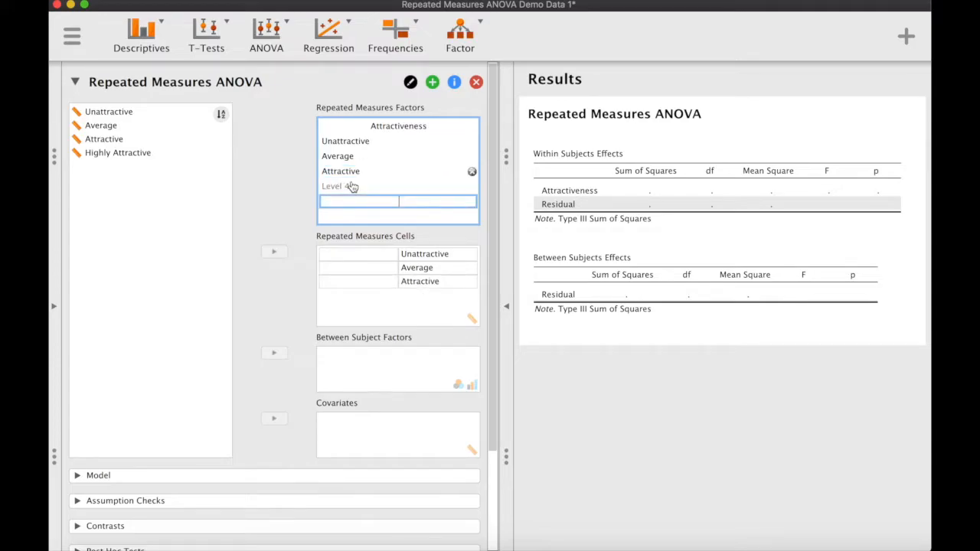
{"action": "left_click", "coordinate": [350, 188]}
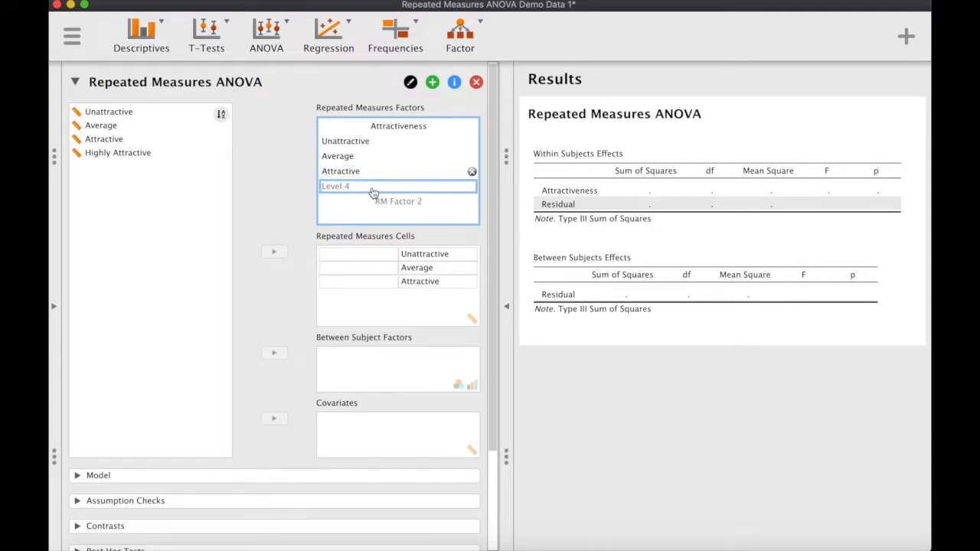
{"action": "type", "text": "Highly Attr"}
{"action": "key", "text": "BackSpace"}
{"action": "key", "text": "BackSpace"}
{"action": "type", "text": "ttrac"}
{"action": "type", "text": "ve"}
{"action": "key", "text": "Return"}
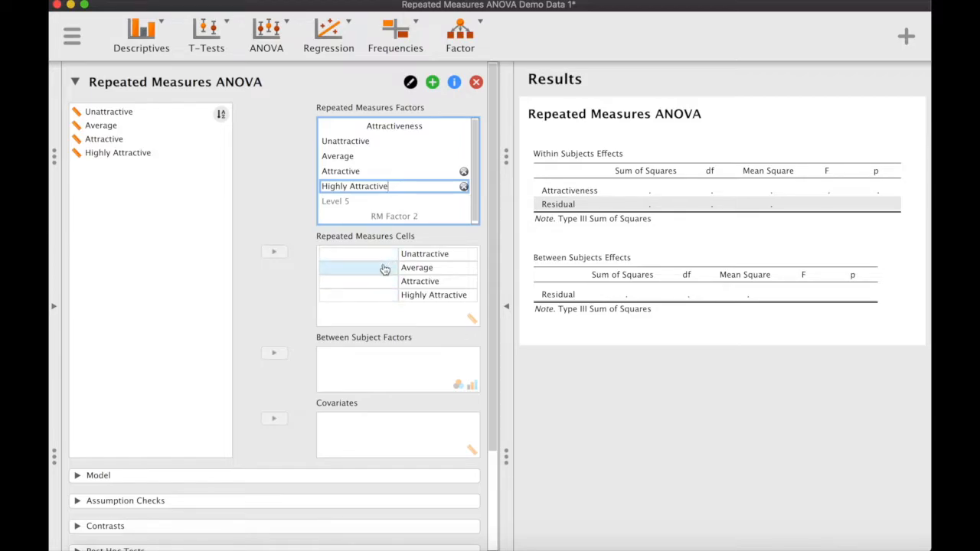
- Assign the Unattractive, Average, Attractive and Highly Attractive variables to their matching repeated measures cells
{"action": "left_click", "coordinate": [169, 116]}
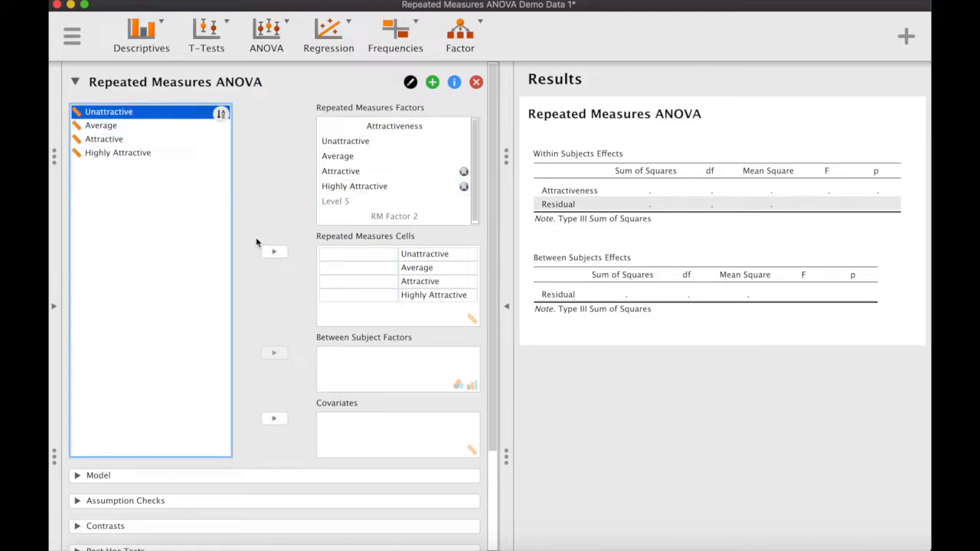
{"action": "left_click", "coordinate": [277, 254]}
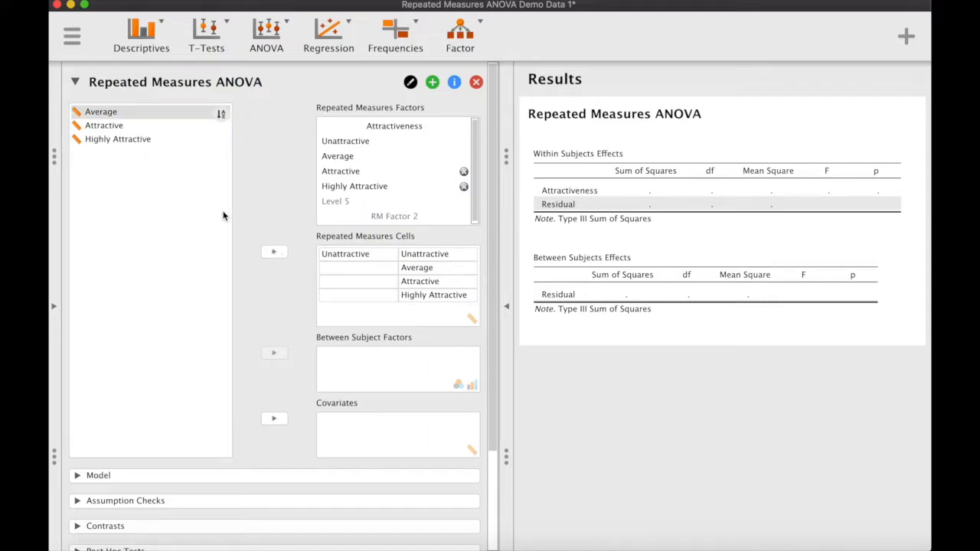
{"action": "left_click", "coordinate": [140, 113]}
{"action": "left_click", "coordinate": [274, 251]}
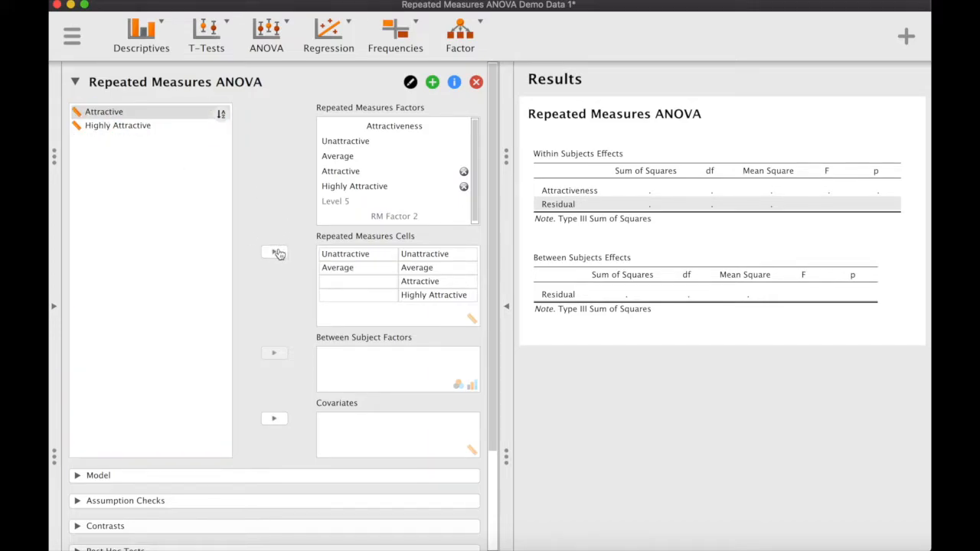
{"action": "left_click", "coordinate": [273, 252]}
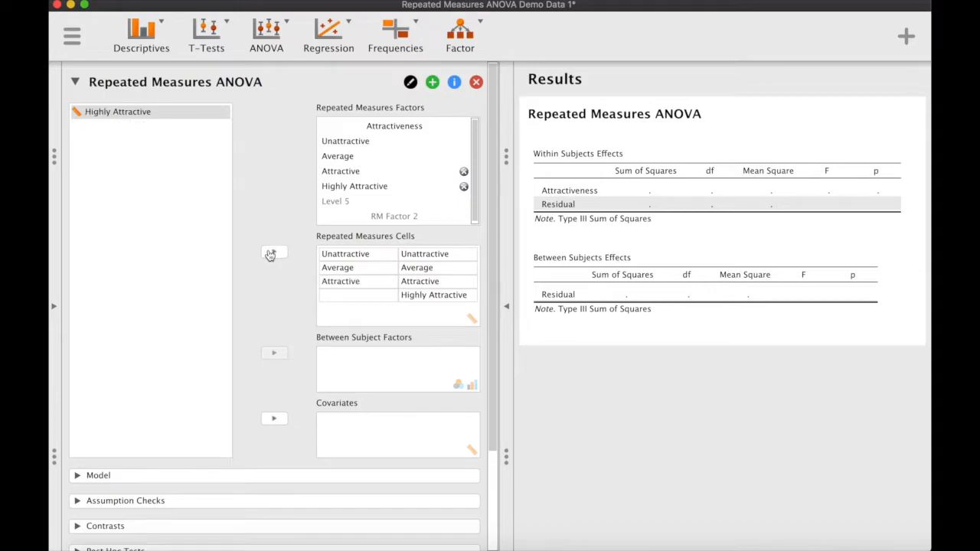
{"action": "left_click", "coordinate": [277, 259]}
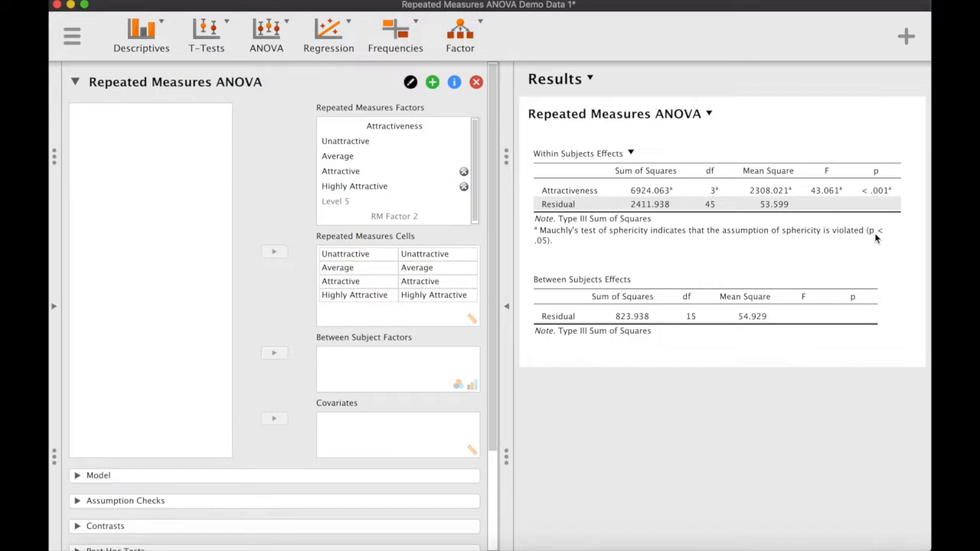
- Expand the Assumption Checks options of the repeated measures analysis
{"action": "scroll", "coordinate": [376, 407], "scroll_direction": "down", "scroll_amount": 1}
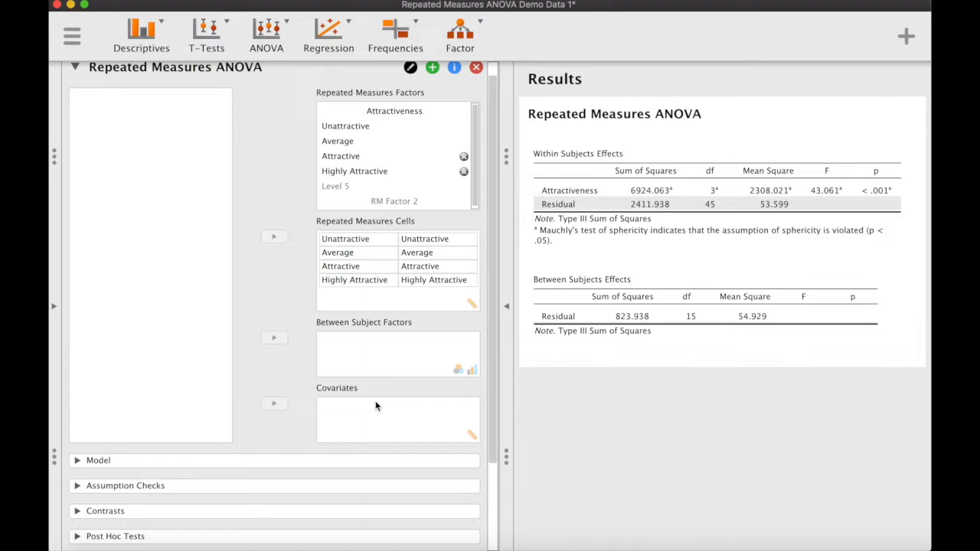
{"action": "left_click", "coordinate": [78, 487]}
{"action": "scroll", "coordinate": [250, 499], "scroll_direction": "down", "scroll_amount": 2}
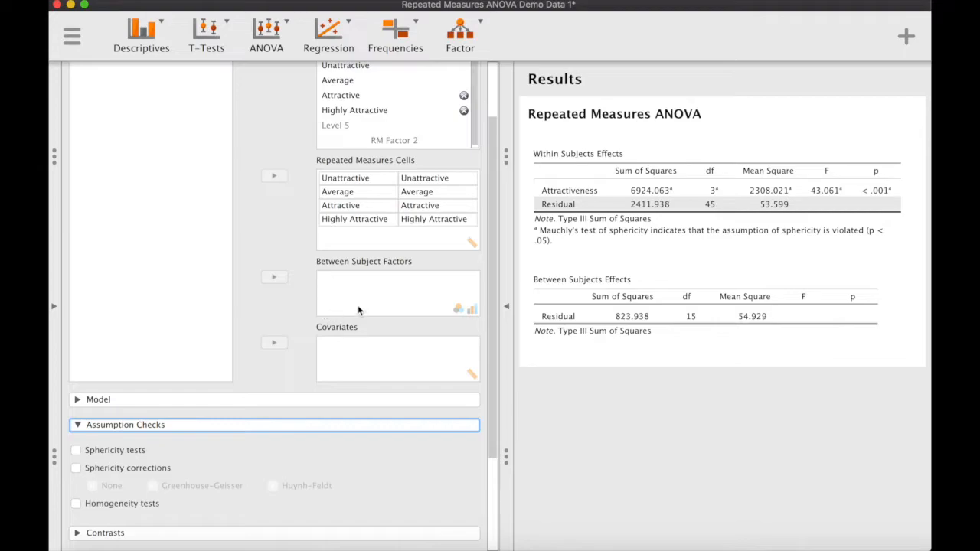
{"action": "scroll", "coordinate": [439, 257], "scroll_direction": "up", "scroll_amount": 1}
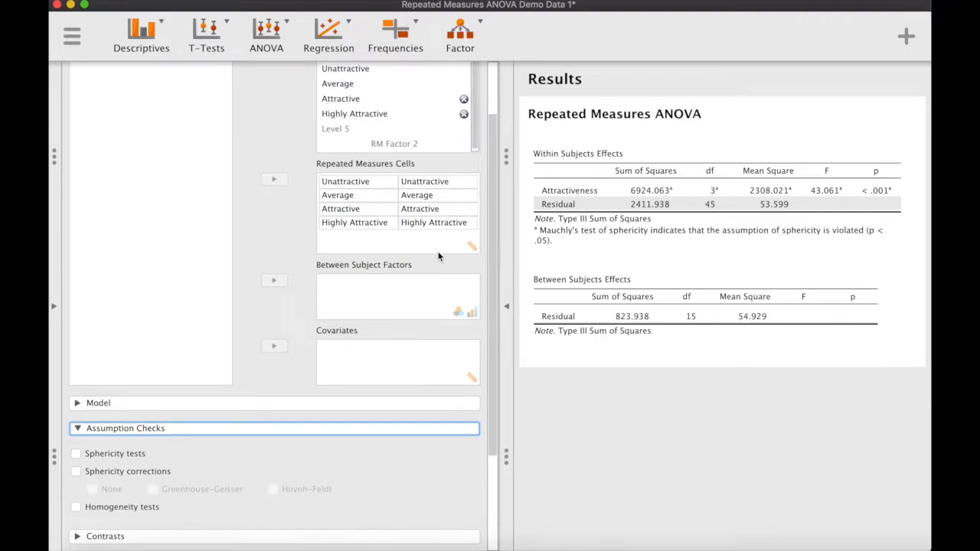
- Show the raw data table to examine the scores in the four attractiveness conditions, and return to the analysis
{"action": "left_click", "coordinate": [508, 311]}
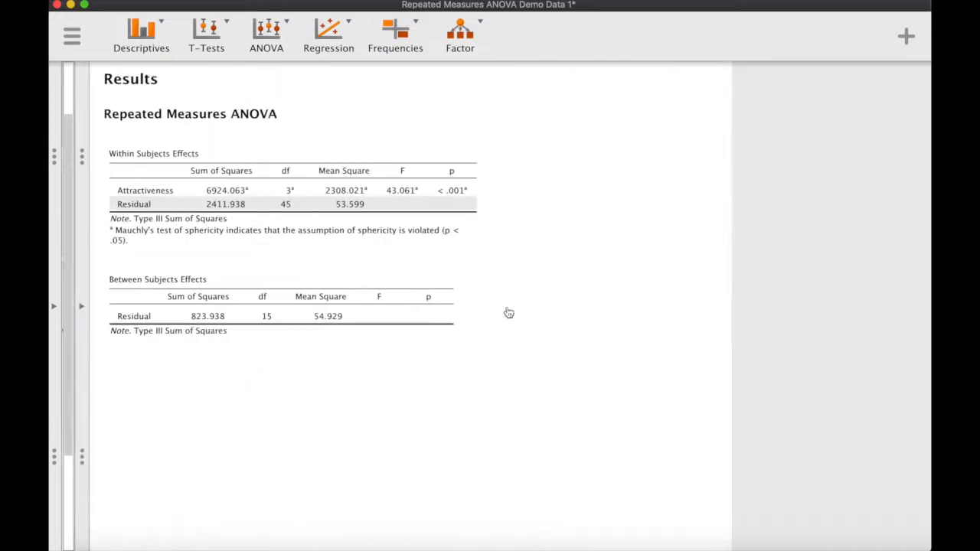
{"action": "left_click", "coordinate": [68, 314]}
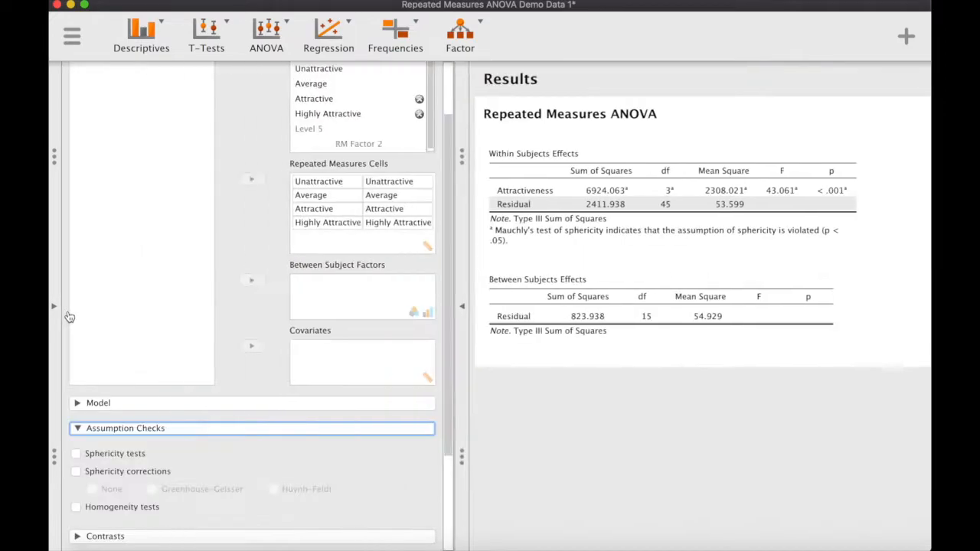
{"action": "left_click", "coordinate": [56, 308]}
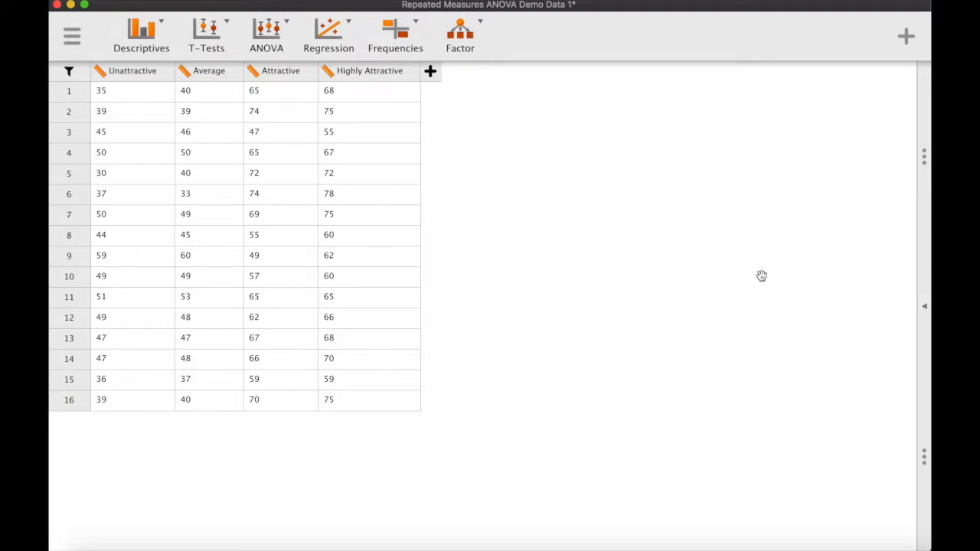
{"action": "left_click", "coordinate": [925, 311]}
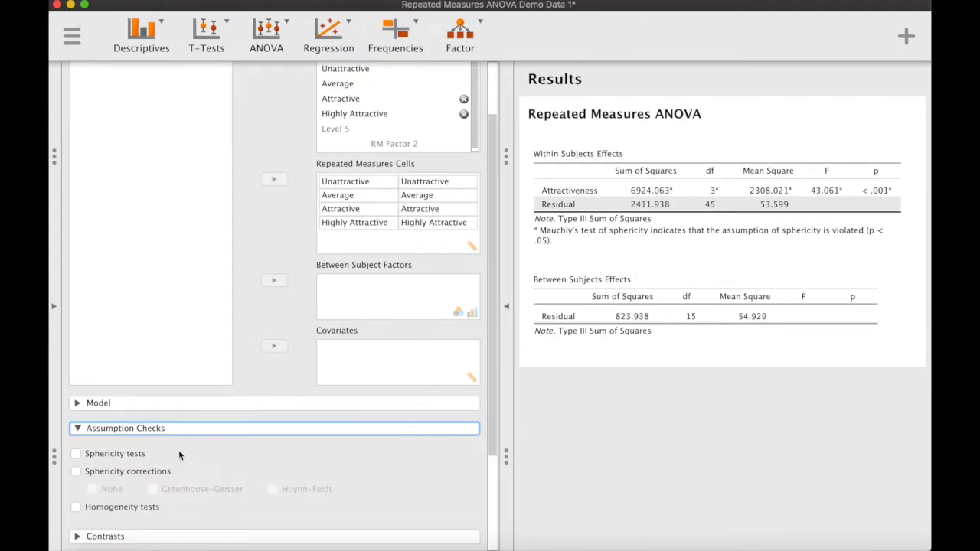
- Add the sphericity tests to the output and review all columns of the Test of Sphericity table
{"action": "scroll", "coordinate": [180, 455], "scroll_direction": "down", "scroll_amount": 2}
{"action": "scroll", "coordinate": [179, 455], "scroll_direction": "down", "scroll_amount": 2}
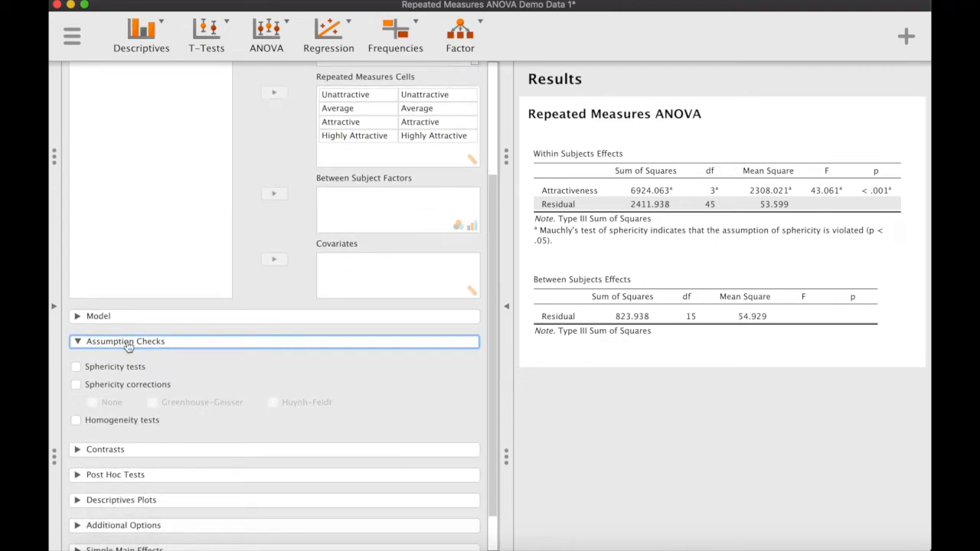
{"action": "left_click", "coordinate": [76, 368]}
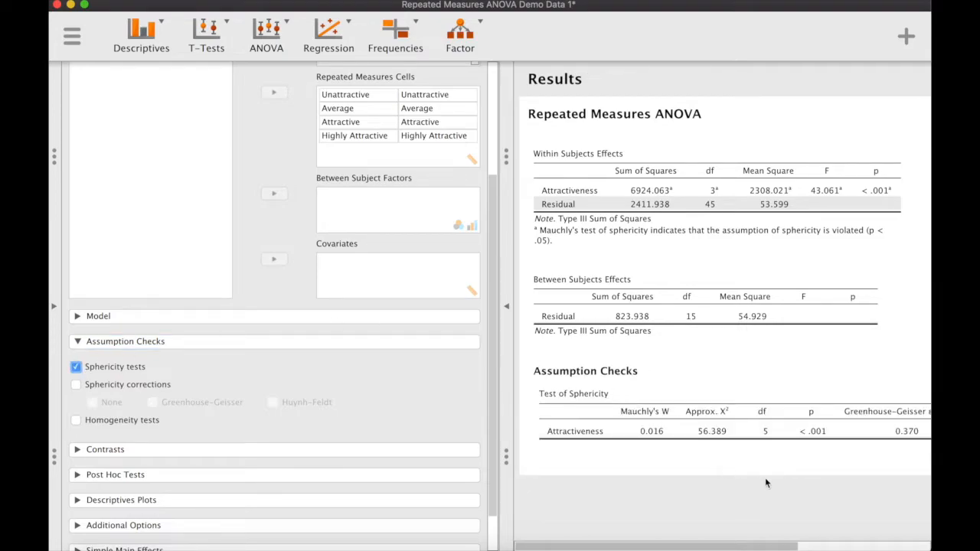
{"action": "scroll", "coordinate": [766, 482], "scroll_direction": "right", "scroll_amount": 4}
{"action": "scroll", "coordinate": [766, 483], "scroll_direction": "left", "scroll_amount": 3}
{"action": "scroll", "coordinate": [766, 482], "scroll_direction": "right", "scroll_amount": 8}
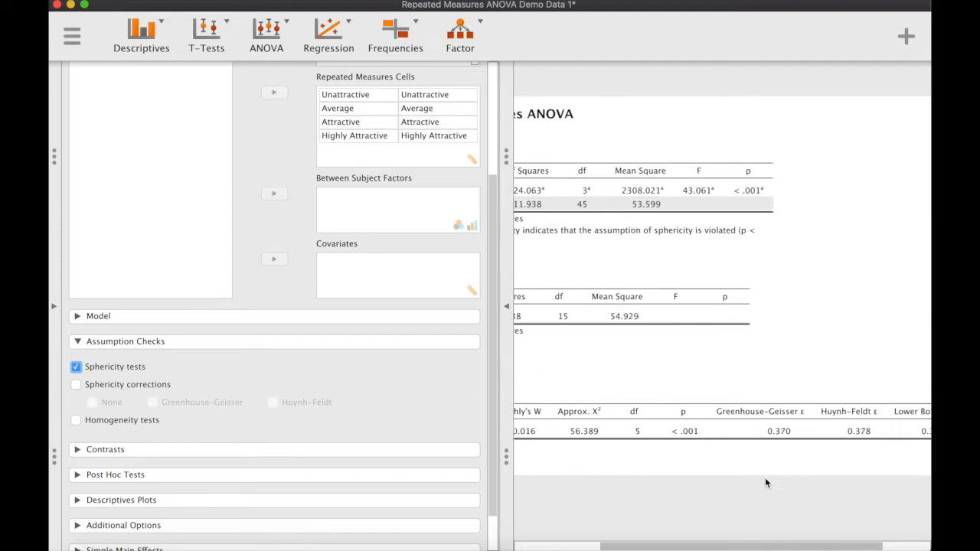
{"action": "scroll", "coordinate": [765, 483], "scroll_direction": "left", "scroll_amount": 6}
{"action": "scroll", "coordinate": [766, 480], "scroll_direction": "left", "scroll_amount": 3}
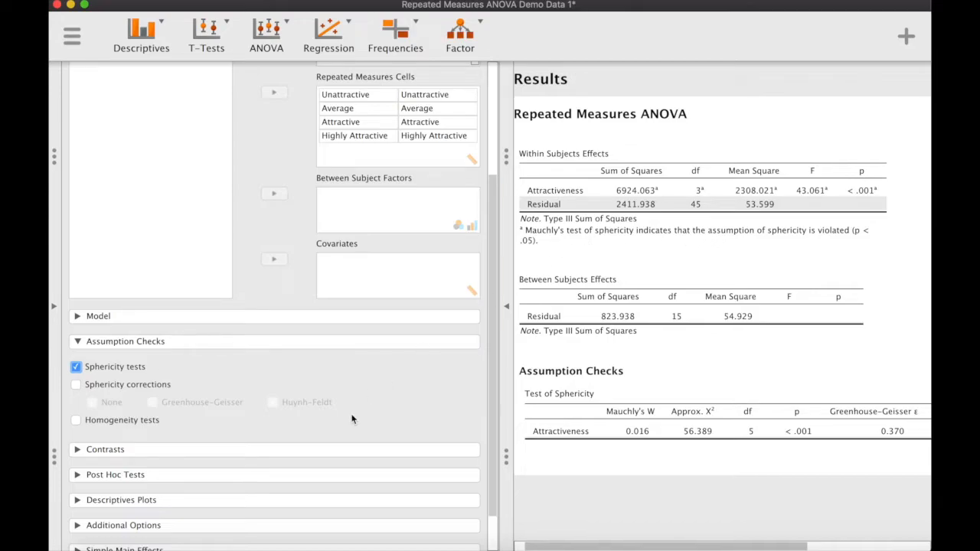
- Turn on the sphericity corrections and review the corrected rows across the Within Subjects Effects table
{"action": "scroll", "coordinate": [350, 421], "scroll_direction": "down", "scroll_amount": 2}
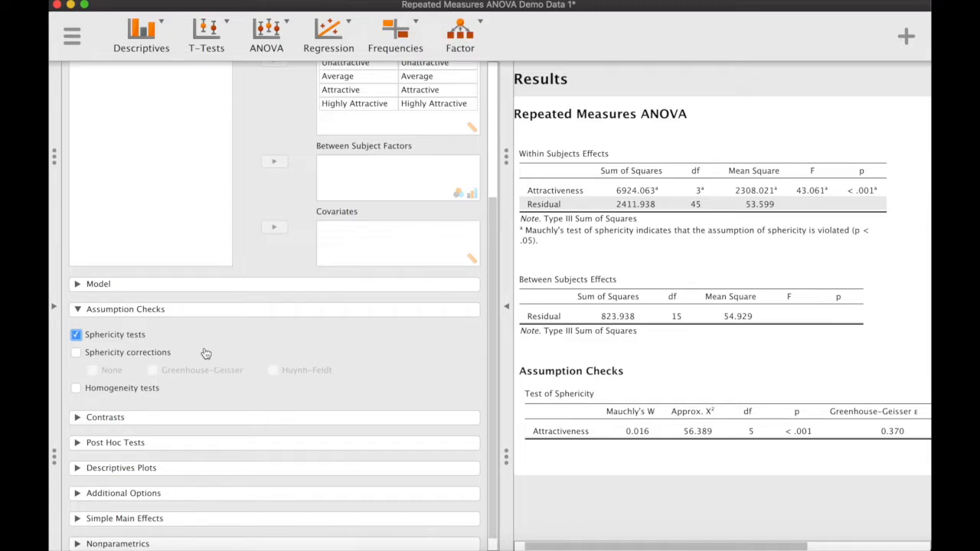
{"action": "left_click", "coordinate": [76, 355]}
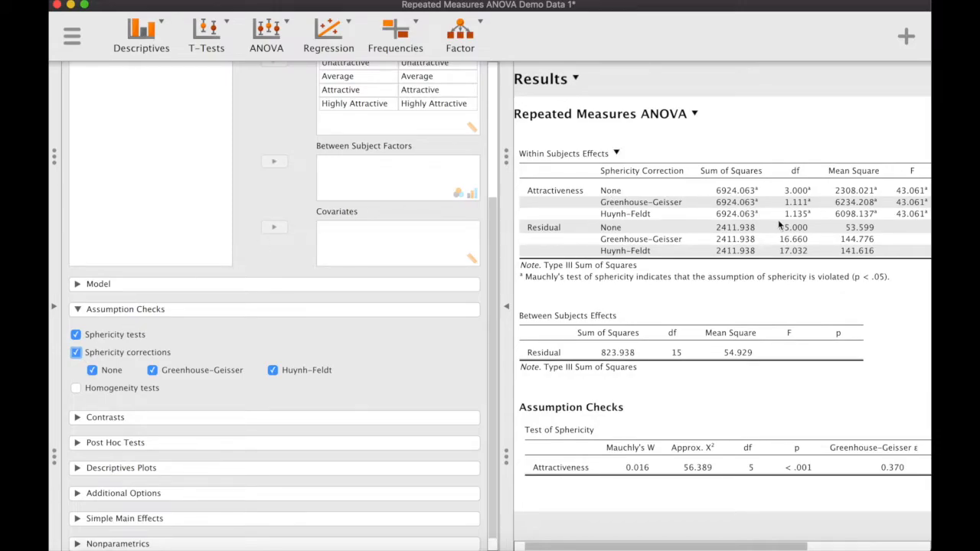
{"action": "scroll", "coordinate": [779, 223], "scroll_direction": "right", "scroll_amount": 5}
{"action": "scroll", "coordinate": [778, 220], "scroll_direction": "left", "scroll_amount": 5}
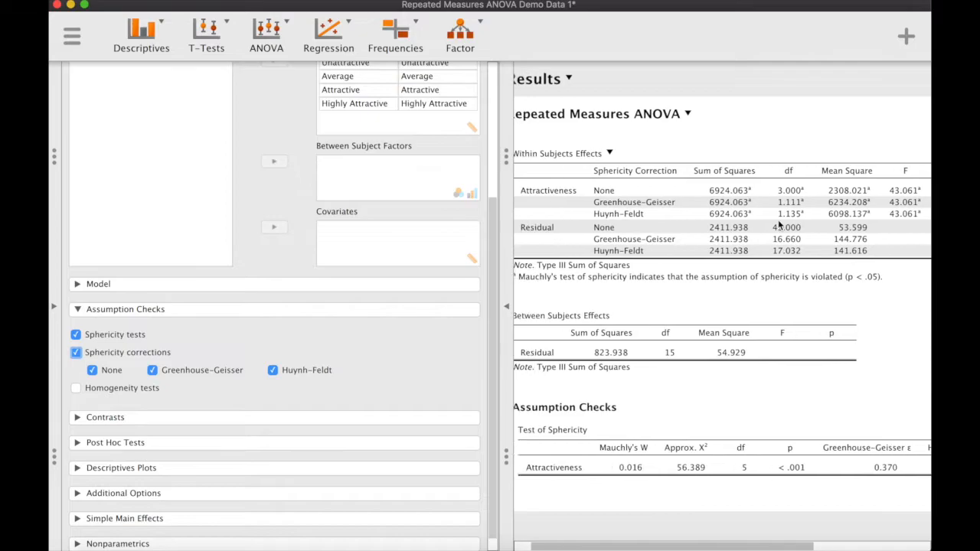
{"action": "scroll", "coordinate": [778, 220], "scroll_direction": "right", "scroll_amount": 3}
{"action": "scroll", "coordinate": [778, 220], "scroll_direction": "right", "scroll_amount": 2}
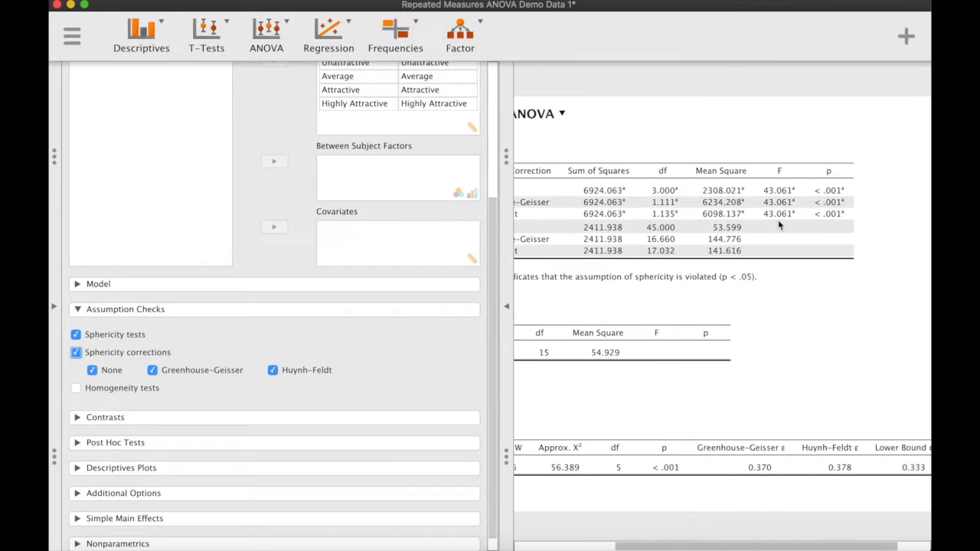
{"action": "scroll", "coordinate": [778, 220], "scroll_direction": "left", "scroll_amount": 5}
{"action": "scroll", "coordinate": [778, 220], "scroll_direction": "left", "scroll_amount": 1}
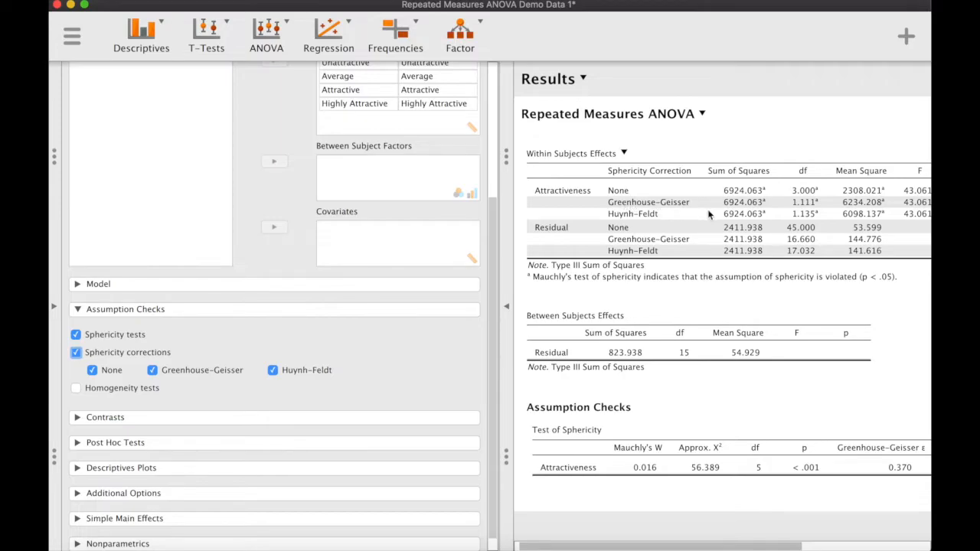
- Exclude the uncorrected None rows from the sphericity corrections, keeping Greenhouse-Geisser and Huynh-Feldt
{"action": "scroll", "coordinate": [627, 202], "scroll_direction": "right", "scroll_amount": 3}
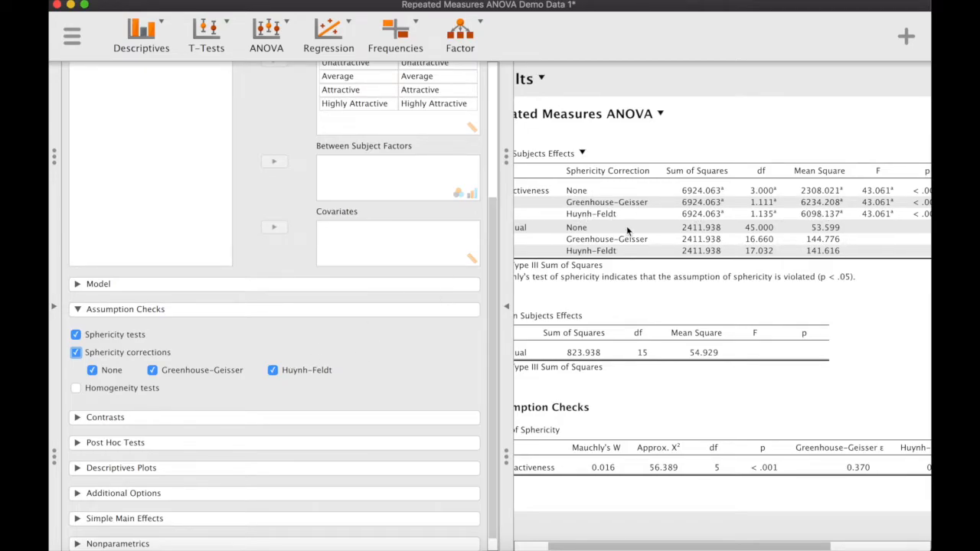
{"action": "scroll", "coordinate": [626, 228], "scroll_direction": "left", "scroll_amount": 3}
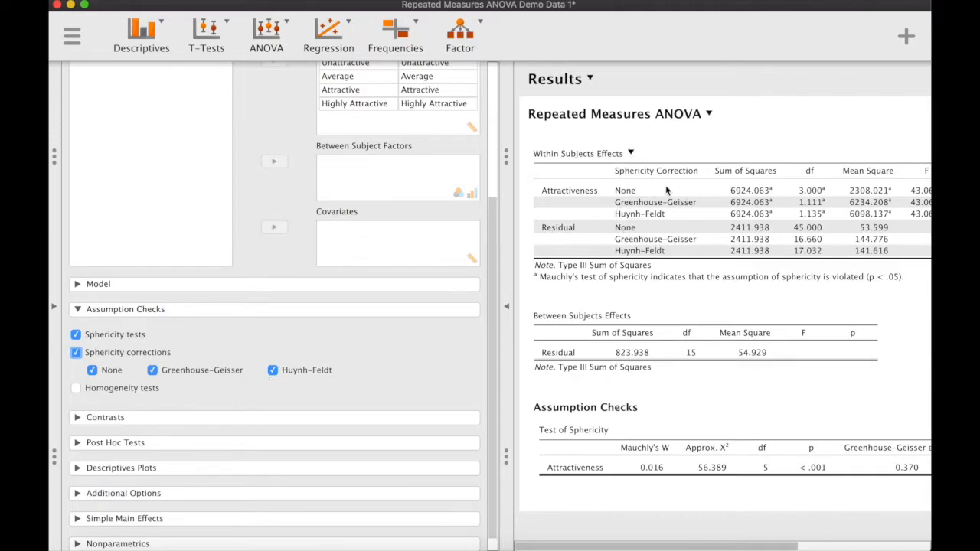
{"action": "left_click", "coordinate": [92, 370]}
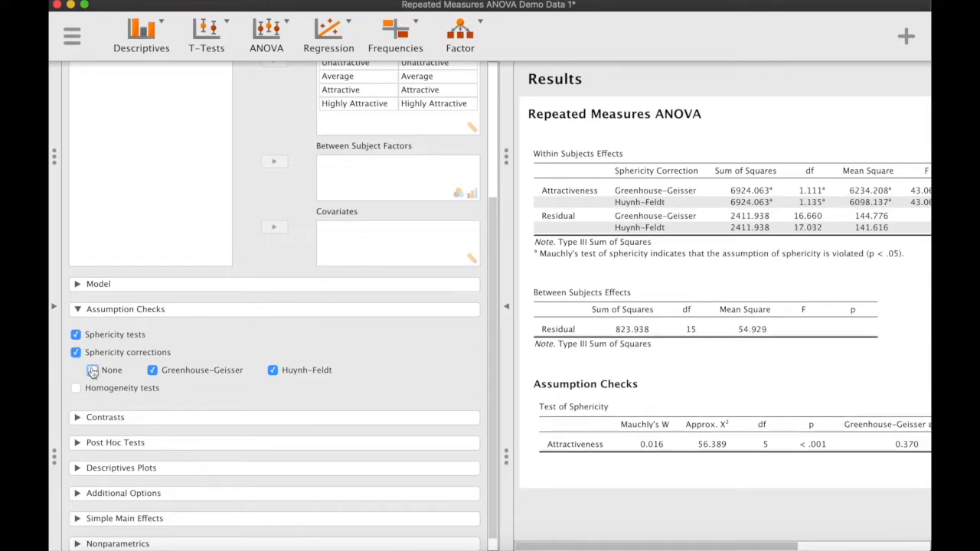
- Bring back the uncorrected None rows and compare them with the corrected rows across the Within Subjects Effects table
{"action": "left_click", "coordinate": [93, 371]}
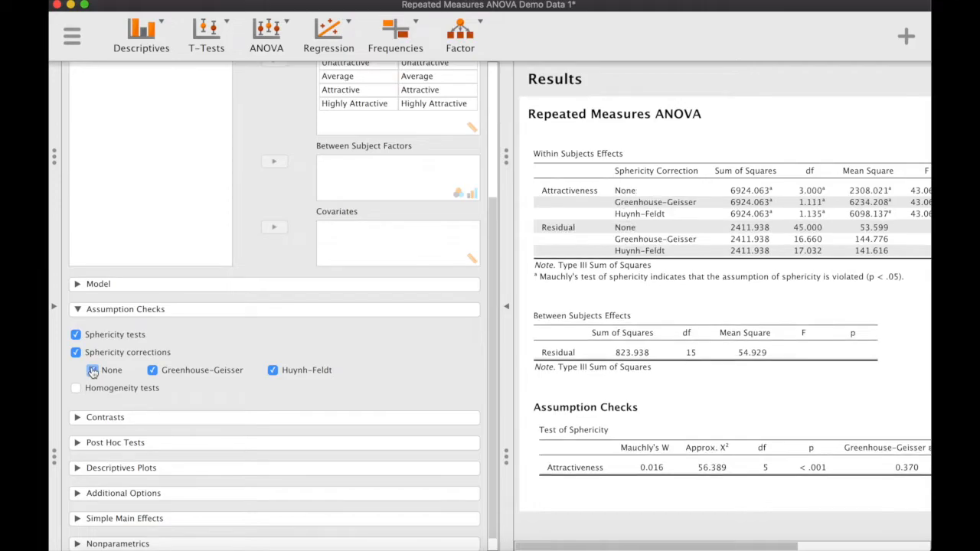
{"action": "scroll", "coordinate": [777, 188], "scroll_direction": "right", "scroll_amount": 5}
{"action": "scroll", "coordinate": [779, 192], "scroll_direction": "left", "scroll_amount": 1}
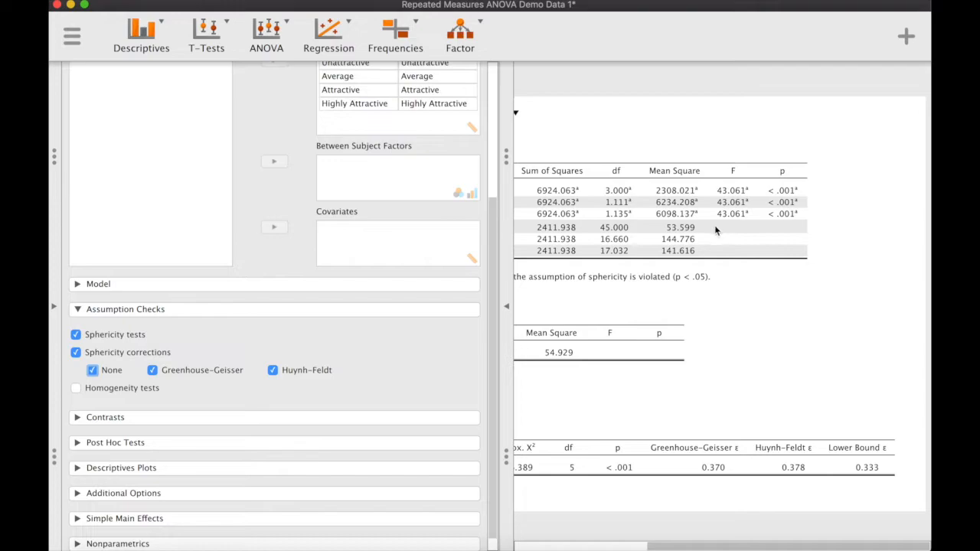
{"action": "scroll", "coordinate": [716, 230], "scroll_direction": "left", "scroll_amount": 10}
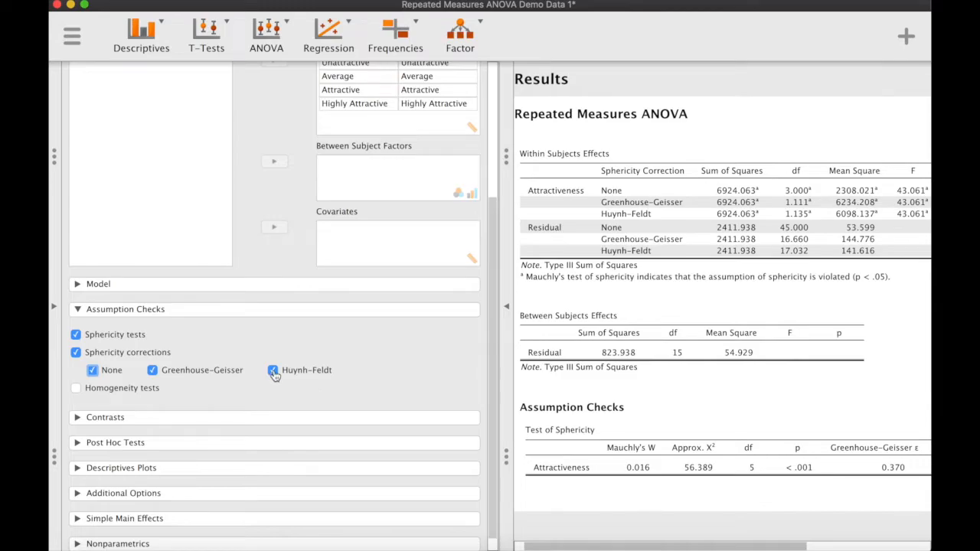
- Limit the sphericity corrections to Greenhouse-Geisser by excluding None and Huynh-Feldt, and check the shortened Within Subjects Effects table
{"action": "left_click", "coordinate": [93, 370]}
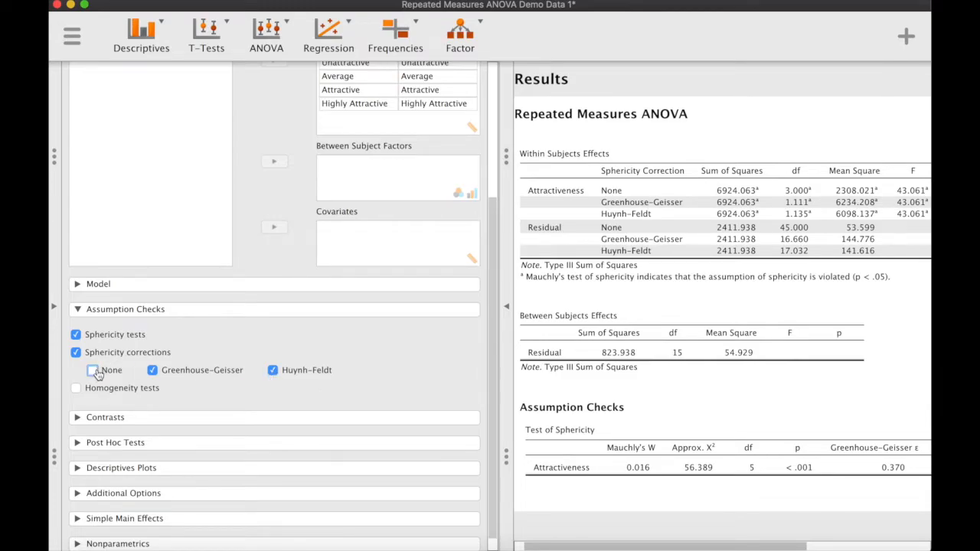
{"action": "left_click", "coordinate": [273, 372]}
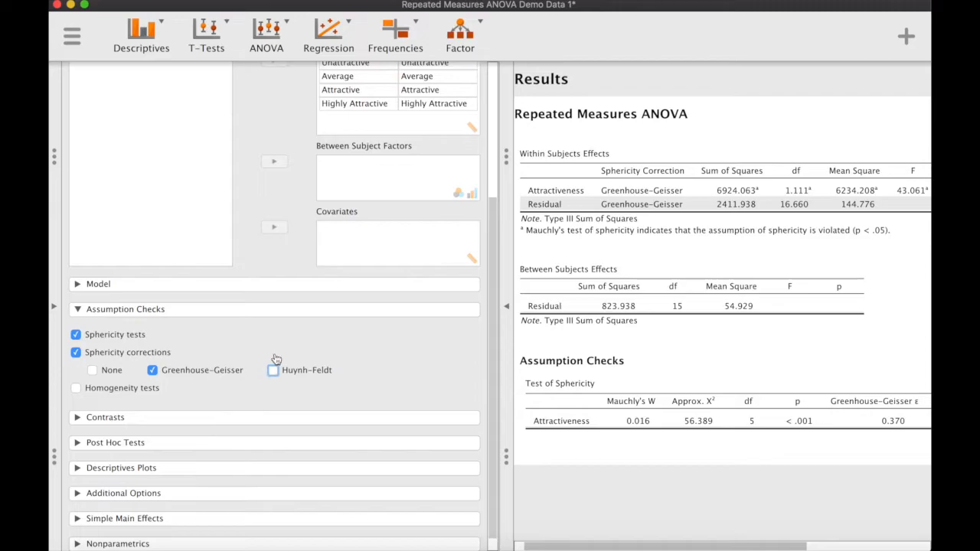
{"action": "scroll", "coordinate": [773, 201], "scroll_direction": "right", "scroll_amount": 3}
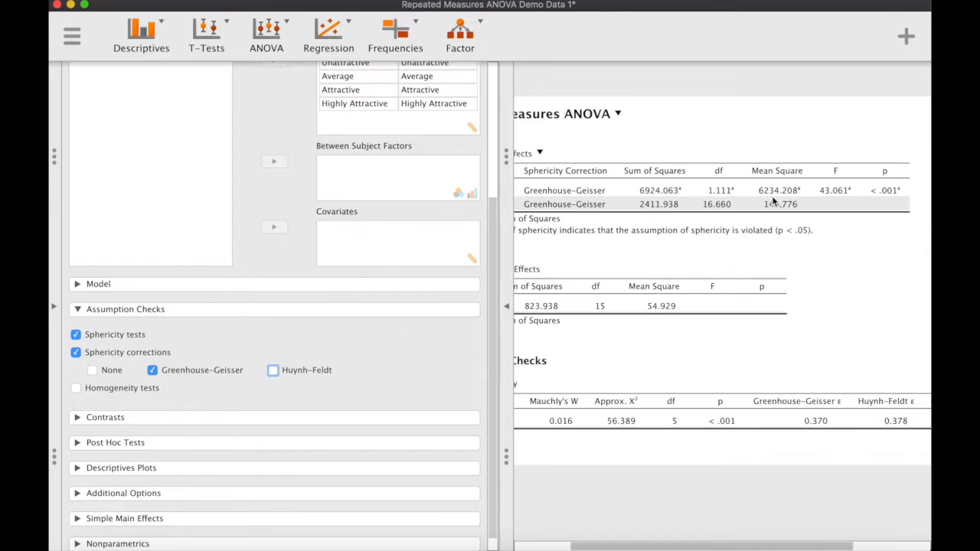
{"action": "scroll", "coordinate": [773, 201], "scroll_direction": "left", "scroll_amount": 3}
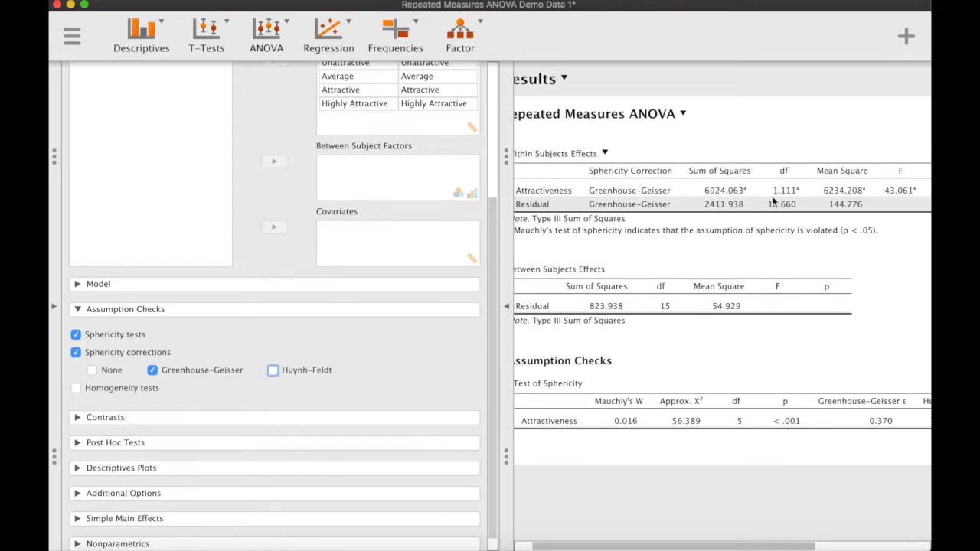
{"action": "scroll", "coordinate": [773, 201], "scroll_direction": "left", "scroll_amount": 1}
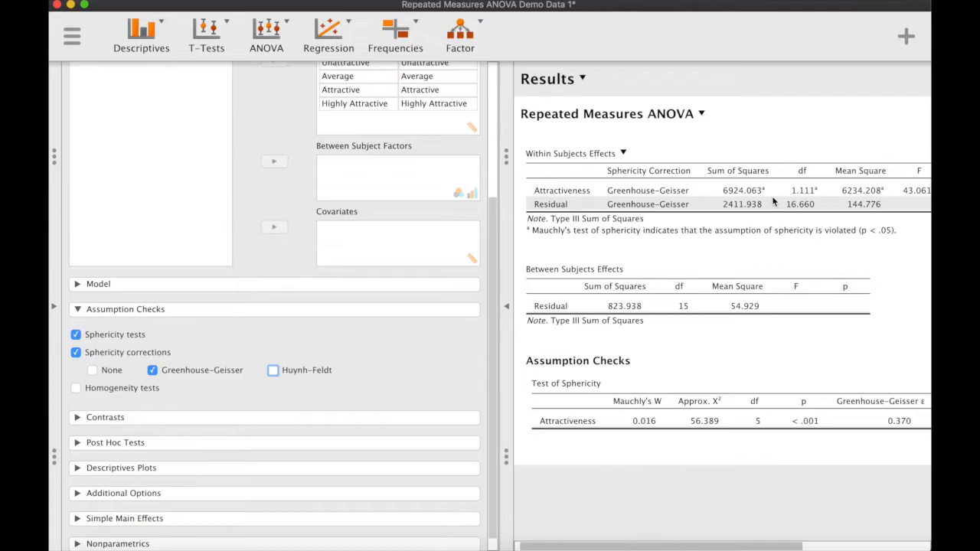
- Examine the Greenhouse-Geisser corrected df, F and p values together with the Test of Sphericity table
{"action": "scroll", "coordinate": [774, 200], "scroll_direction": "right", "scroll_amount": 5}
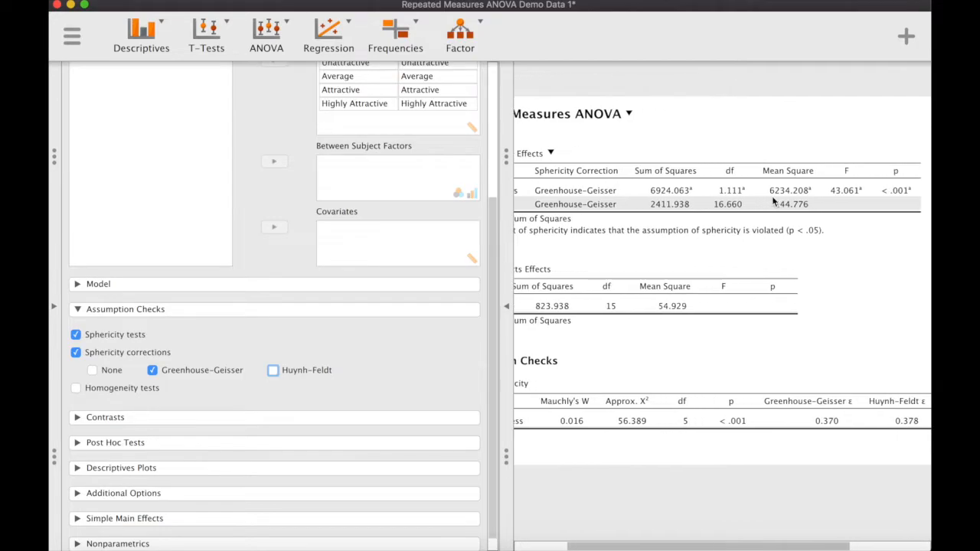
{"action": "scroll", "coordinate": [773, 201], "scroll_direction": "left", "scroll_amount": 4}
{"action": "scroll", "coordinate": [773, 201], "scroll_direction": "right", "scroll_amount": 3}
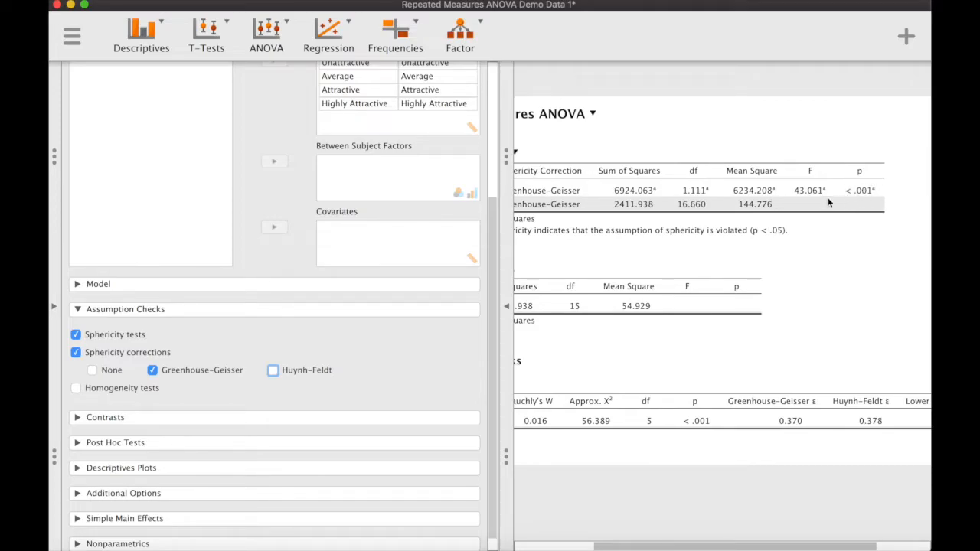
{"action": "scroll", "coordinate": [770, 198], "scroll_direction": "left", "scroll_amount": 4}
{"action": "scroll", "coordinate": [770, 196], "scroll_direction": "left", "scroll_amount": 2}
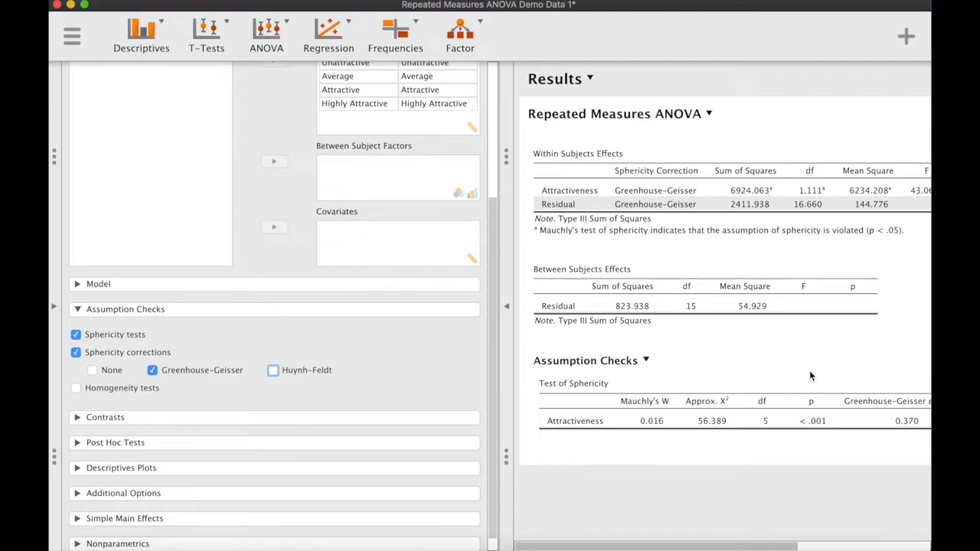
{"action": "scroll", "coordinate": [811, 376], "scroll_direction": "right", "scroll_amount": 4}
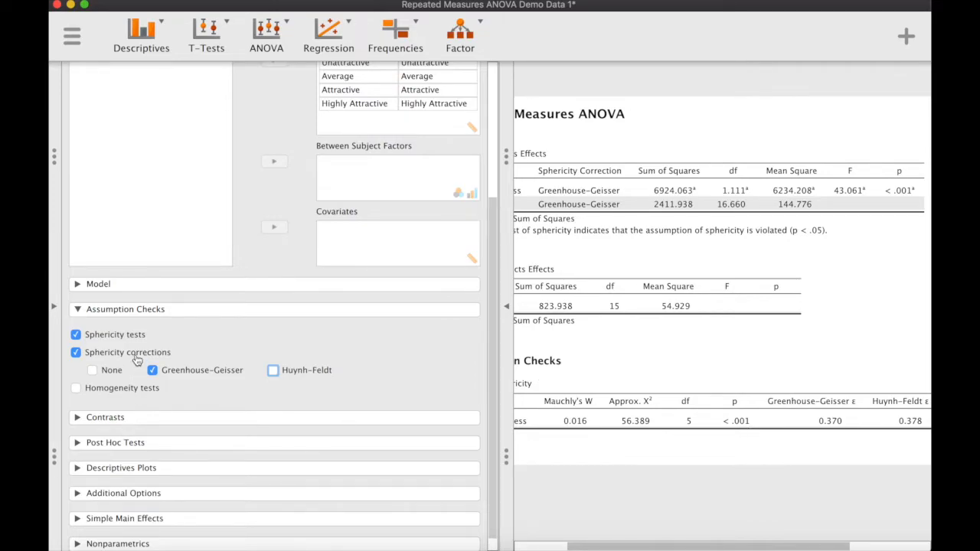
{"action": "scroll", "coordinate": [684, 444], "scroll_direction": "left", "scroll_amount": 3}
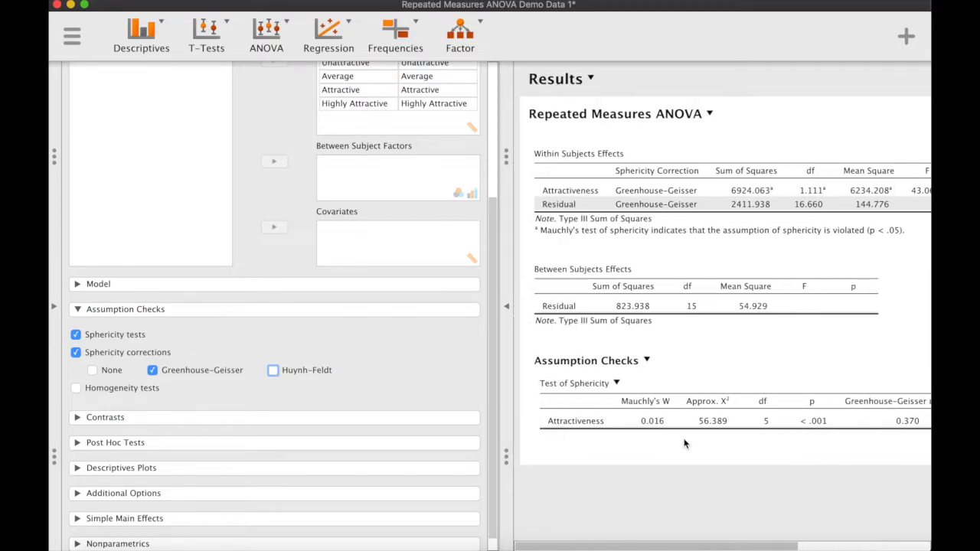
{"action": "scroll", "coordinate": [684, 444], "scroll_direction": "left", "scroll_amount": 3}
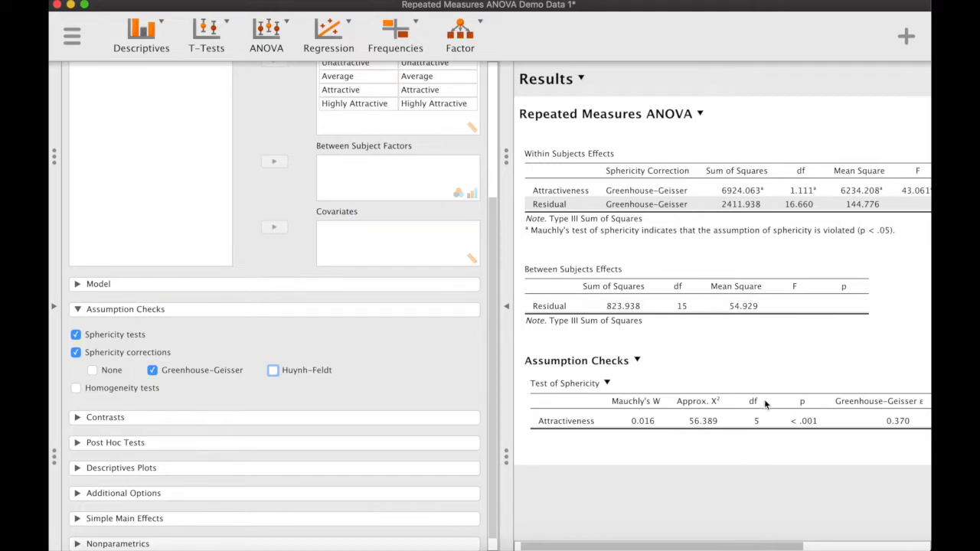
- Collapse the assumption check settings and review the Attractiveness effect through to its p value
{"action": "left_click", "coordinate": [383, 315]}
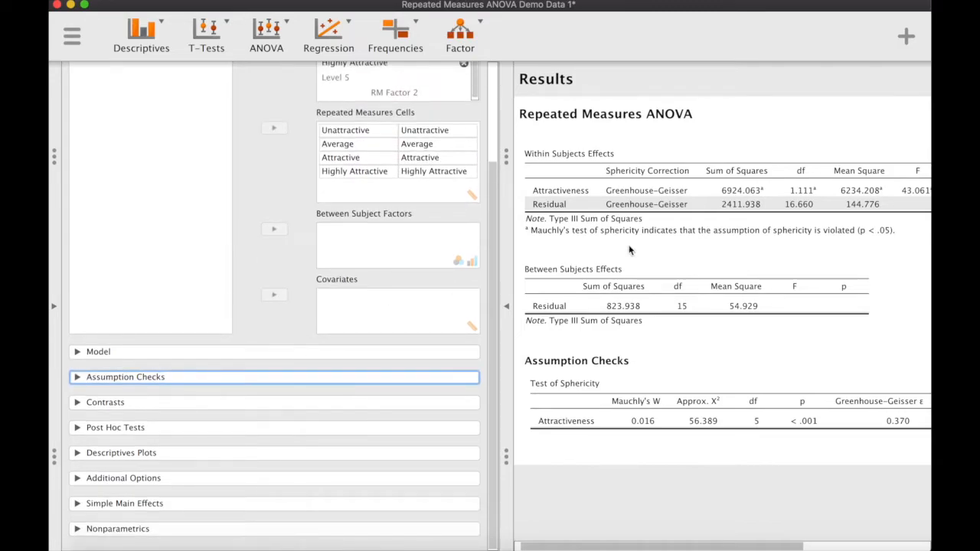
{"action": "scroll", "coordinate": [859, 224], "scroll_direction": "right", "scroll_amount": 3}
{"action": "scroll", "coordinate": [859, 224], "scroll_direction": "right", "scroll_amount": 2}
{"action": "scroll", "coordinate": [860, 225], "scroll_direction": "left", "scroll_amount": 4}
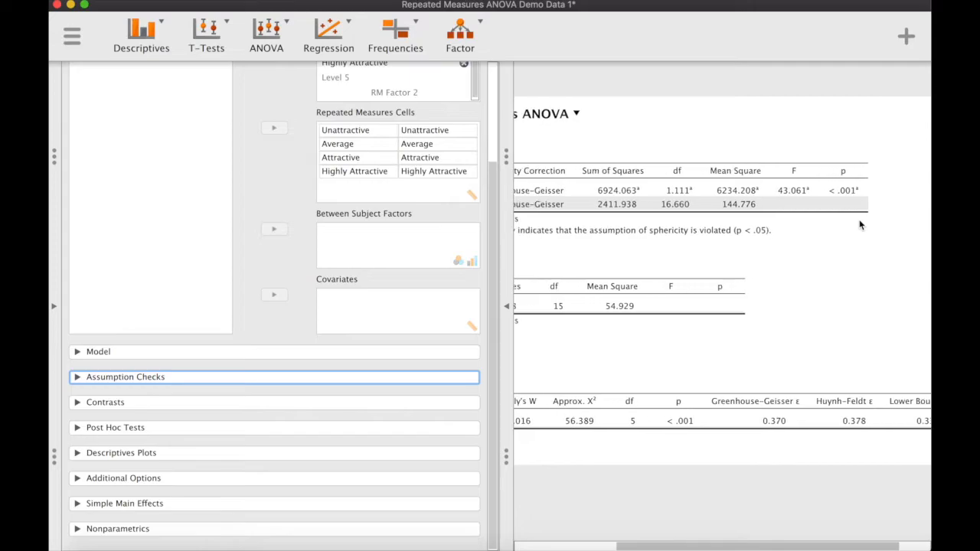
{"action": "scroll", "coordinate": [860, 225], "scroll_direction": "right", "scroll_amount": 3}
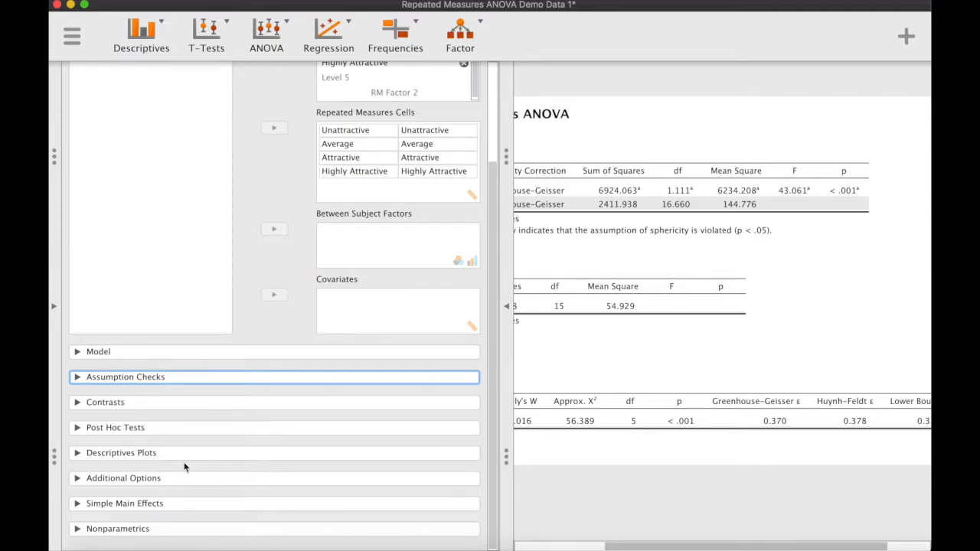
- Add η² effect size estimates to the output and review the Within Subjects Effects table up to the η² column
{"action": "left_click", "coordinate": [129, 483]}
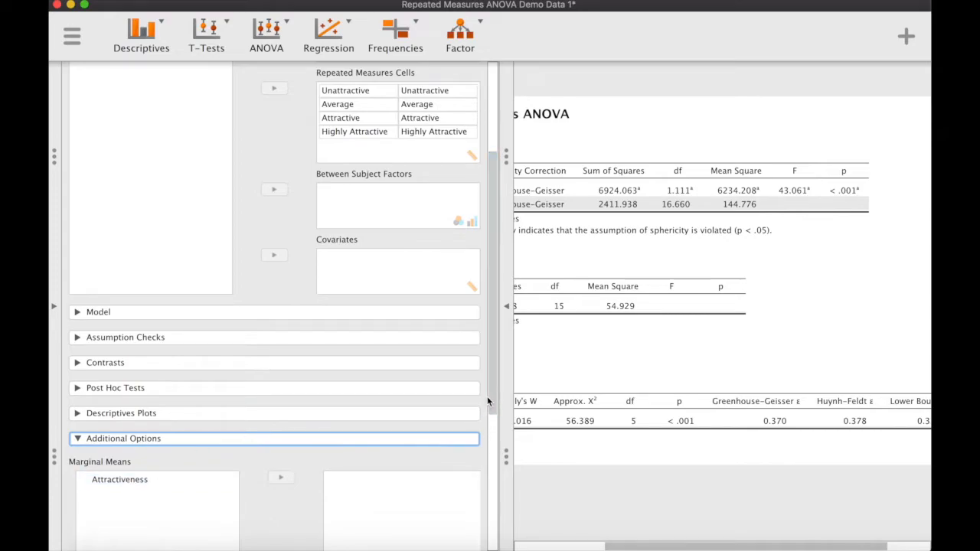
{"action": "left_click_drag", "start_coordinate": [492, 397], "coordinate": [482, 525]}
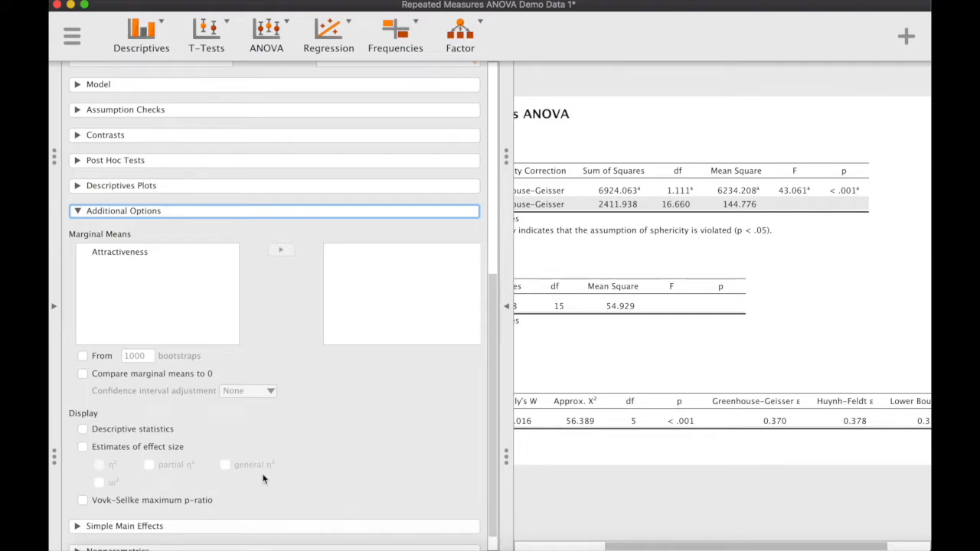
{"action": "left_click", "coordinate": [86, 450]}
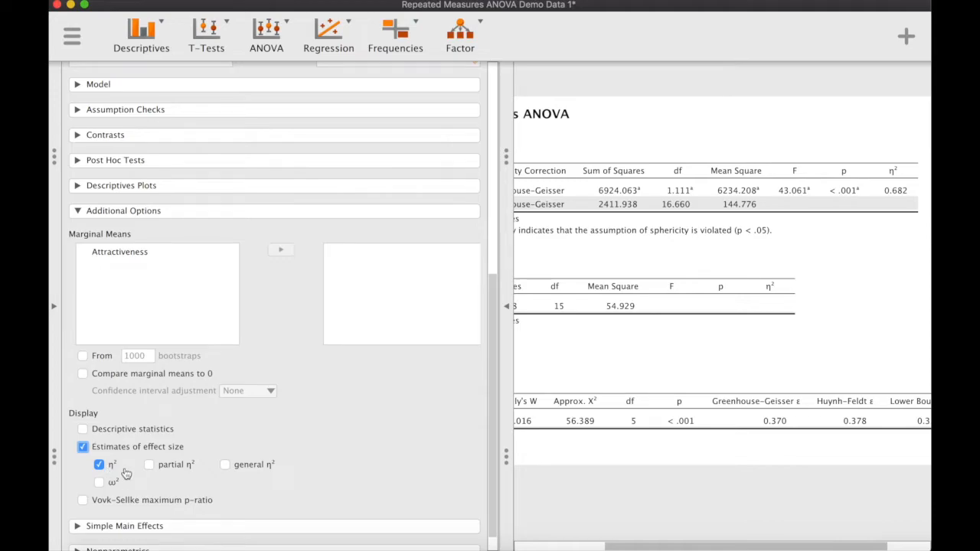
{"action": "scroll", "coordinate": [860, 301], "scroll_direction": "right", "scroll_amount": 2}
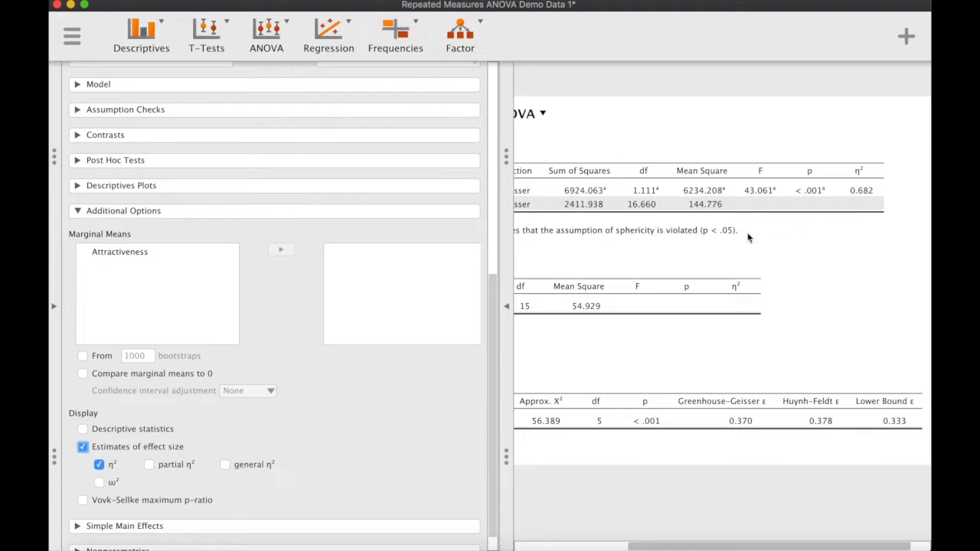
{"action": "scroll", "coordinate": [718, 242], "scroll_direction": "left", "scroll_amount": 5}
{"action": "scroll", "coordinate": [717, 242], "scroll_direction": "right", "scroll_amount": 3}
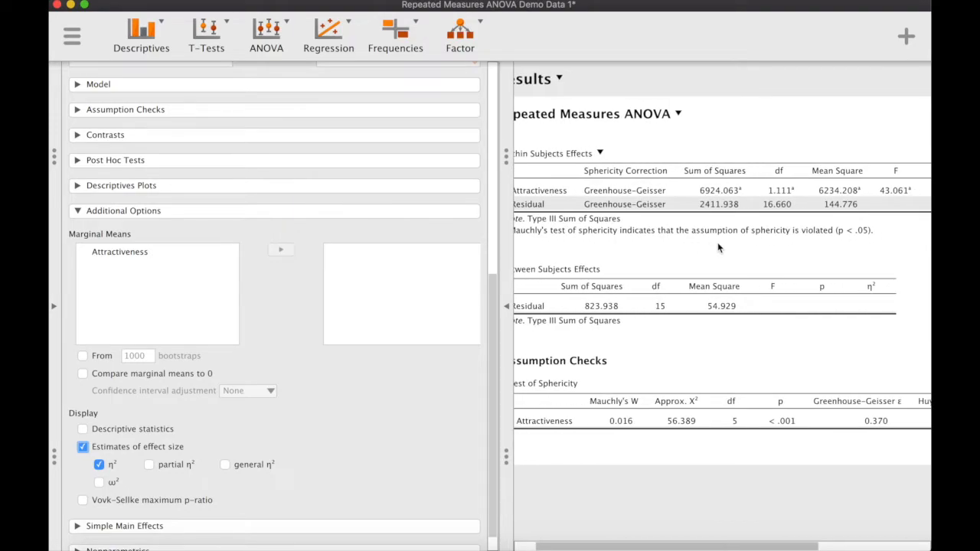
{"action": "scroll", "coordinate": [718, 242], "scroll_direction": "left", "scroll_amount": 2}
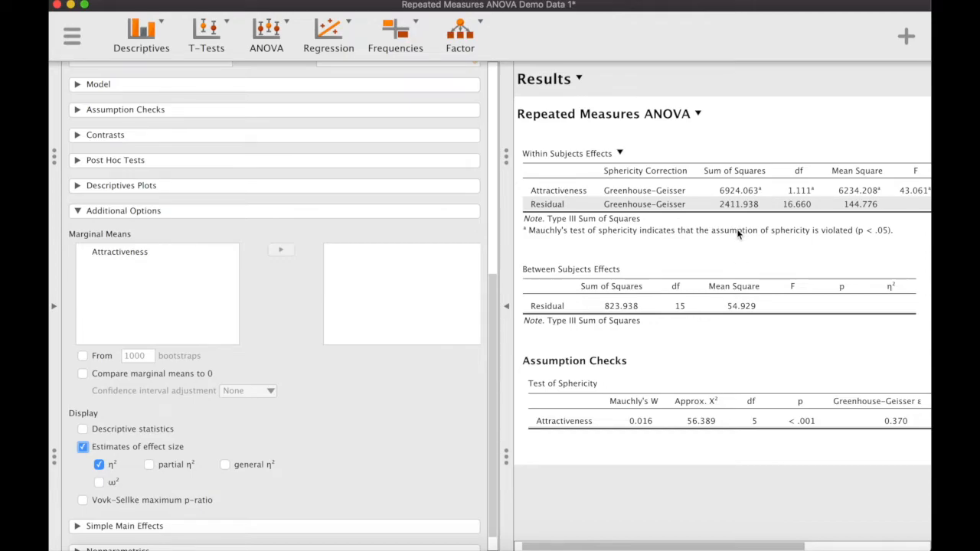
{"action": "scroll", "coordinate": [739, 234], "scroll_direction": "right", "scroll_amount": 3}
{"action": "scroll", "coordinate": [739, 234], "scroll_direction": "left", "scroll_amount": 3}
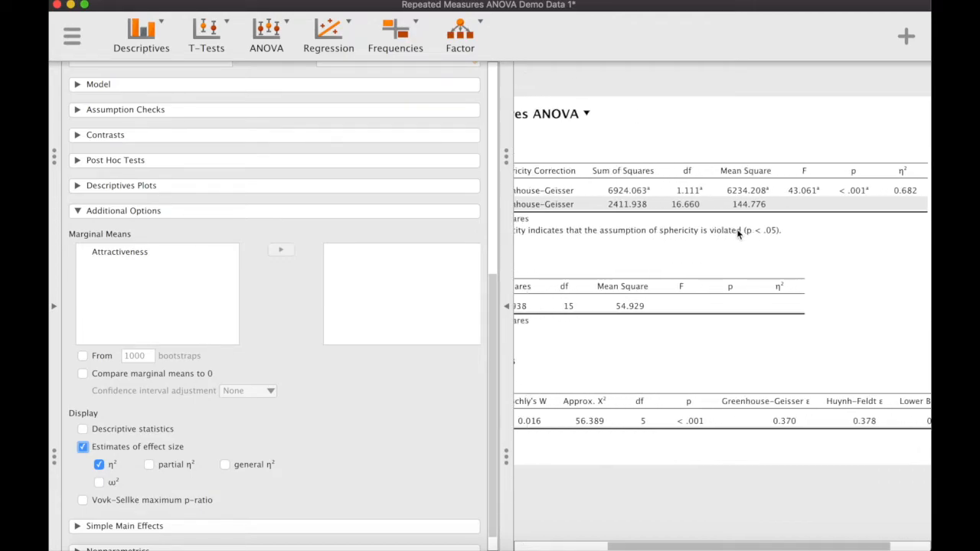
{"action": "scroll", "coordinate": [739, 235], "scroll_direction": "left", "scroll_amount": 1}
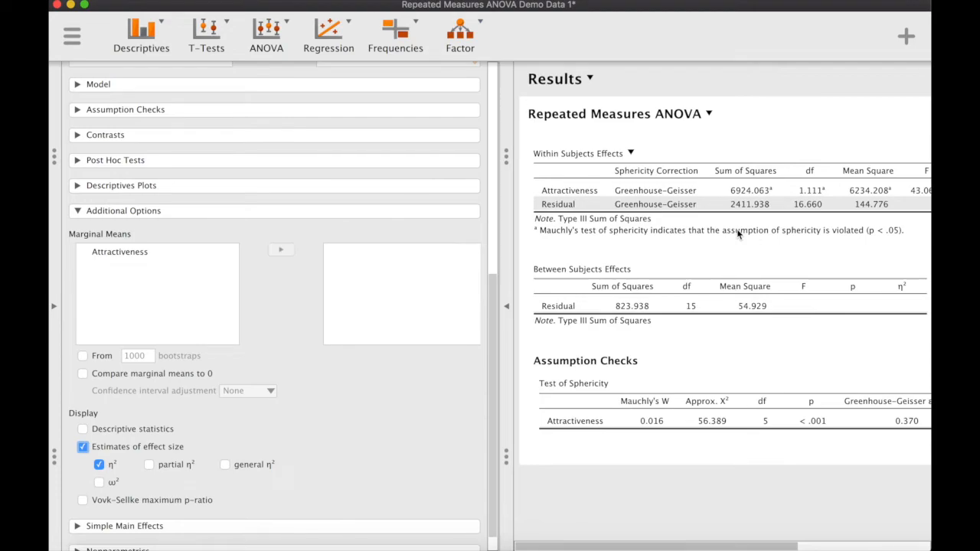
- Add descriptive statistics to the output, review the condition means, and collapse the additional options
{"action": "left_click", "coordinate": [82, 430]}
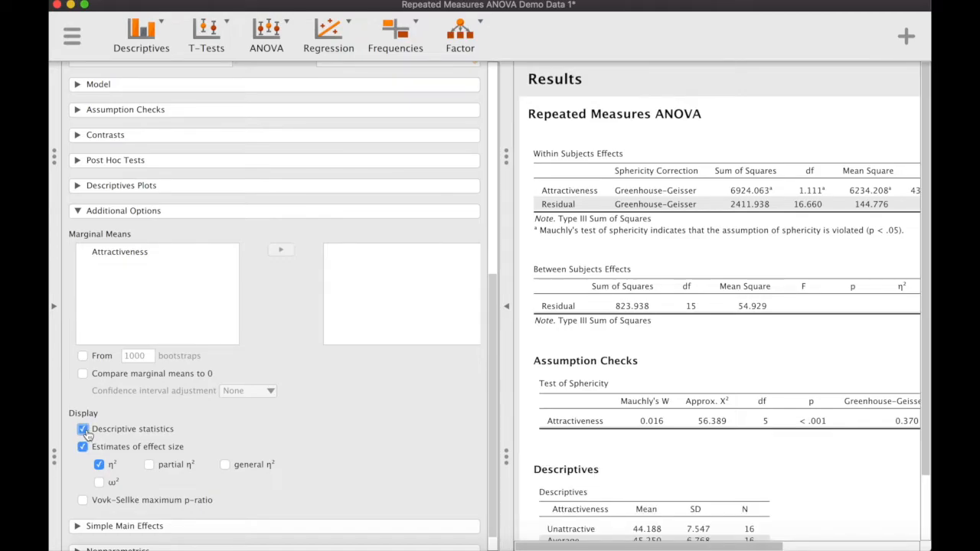
{"action": "scroll", "coordinate": [595, 376], "scroll_direction": "down", "scroll_amount": 3}
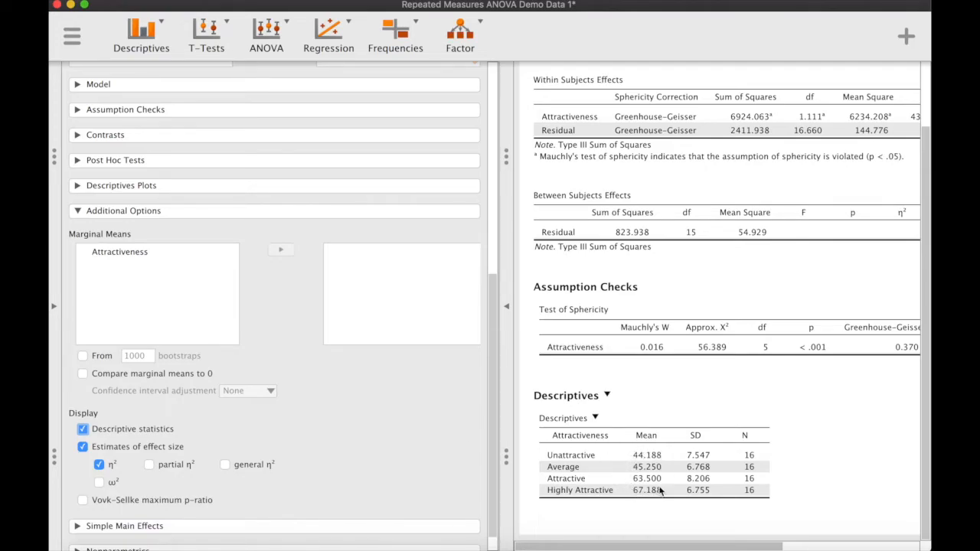
{"action": "left_click", "coordinate": [134, 214]}
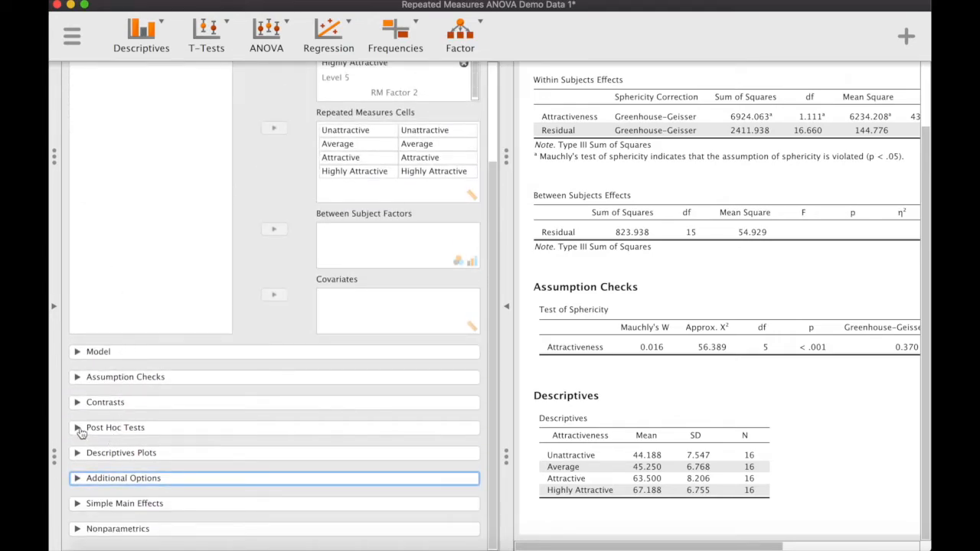
- Add post hoc tests for Attractiveness with the Holm correction and review the Post Hoc Comparisons table
{"action": "left_click", "coordinate": [81, 431]}
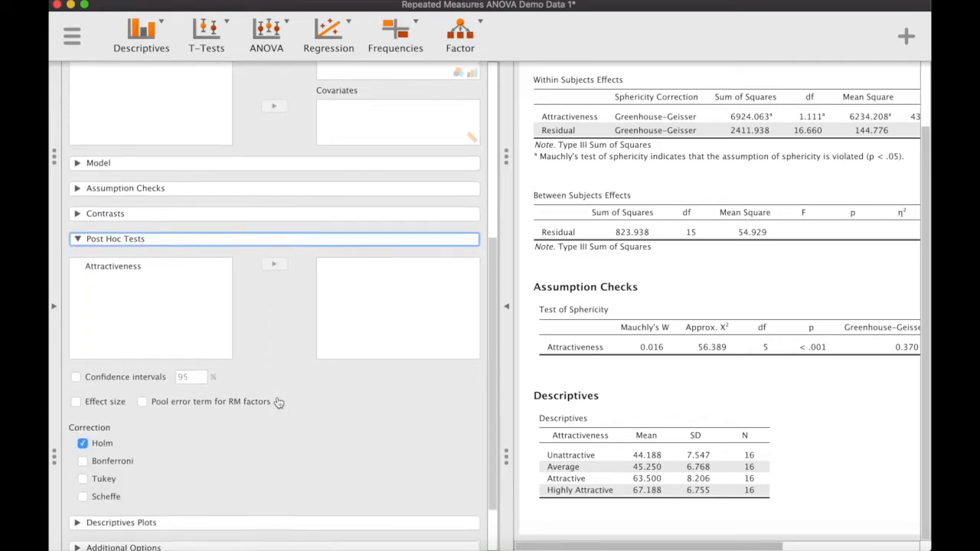
{"action": "scroll", "coordinate": [197, 235], "scroll_direction": "down", "scroll_amount": 1}
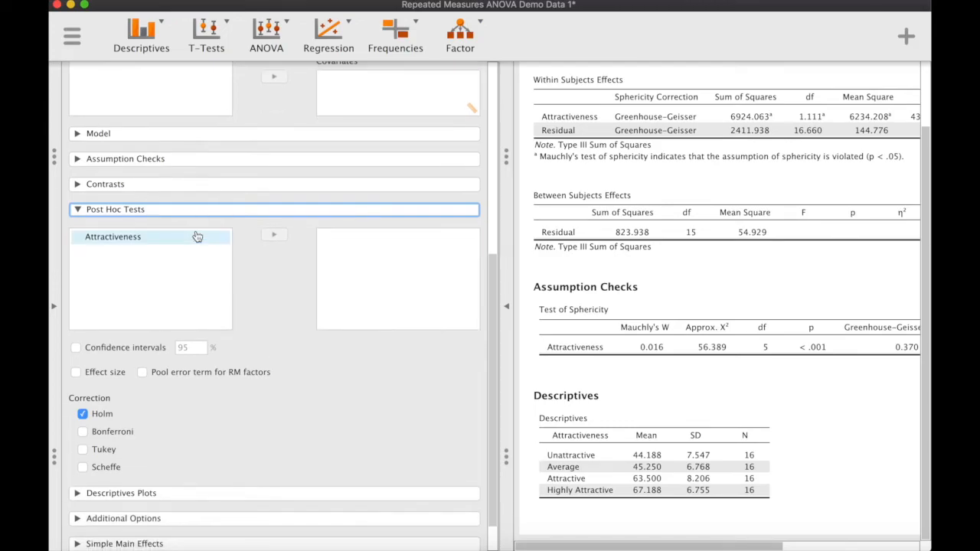
{"action": "left_click", "coordinate": [126, 242]}
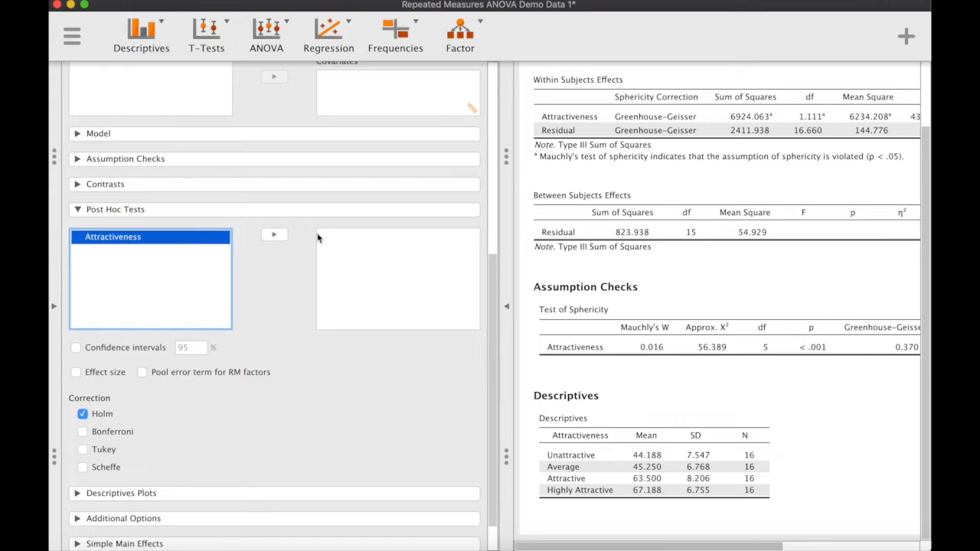
{"action": "left_click", "coordinate": [277, 236]}
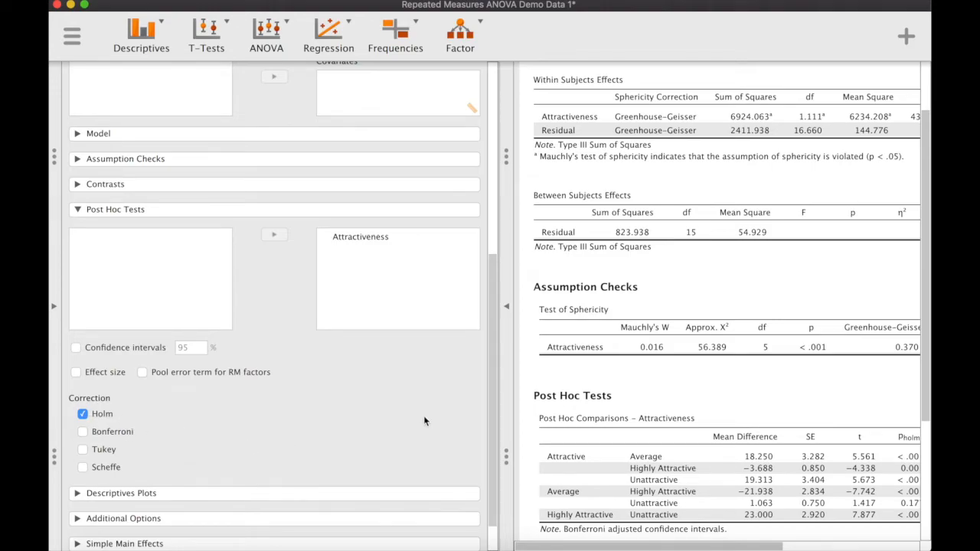
{"action": "scroll", "coordinate": [649, 426], "scroll_direction": "down", "scroll_amount": 3}
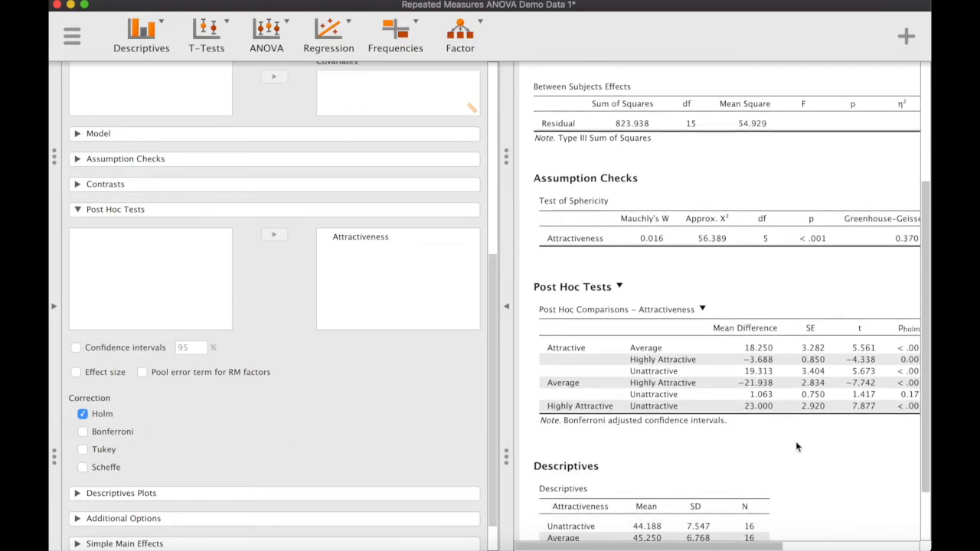
{"action": "scroll", "coordinate": [802, 448], "scroll_direction": "right", "scroll_amount": 2}
{"action": "scroll", "coordinate": [803, 449], "scroll_direction": "left", "scroll_amount": 2}
{"action": "scroll", "coordinate": [804, 449], "scroll_direction": "down", "scroll_amount": 1}
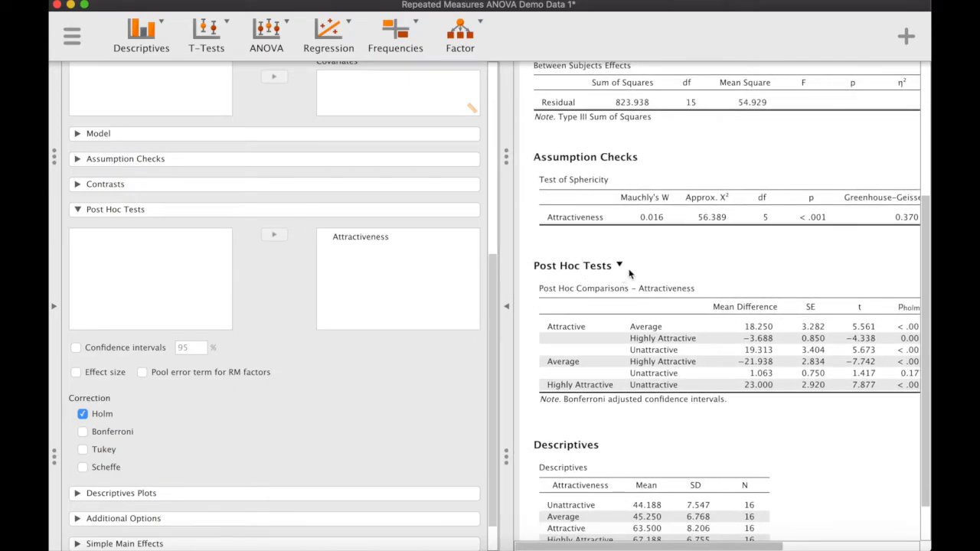
{"action": "scroll", "coordinate": [840, 383], "scroll_direction": "right", "scroll_amount": 2}
{"action": "scroll", "coordinate": [840, 383], "scroll_direction": "left", "scroll_amount": 2}
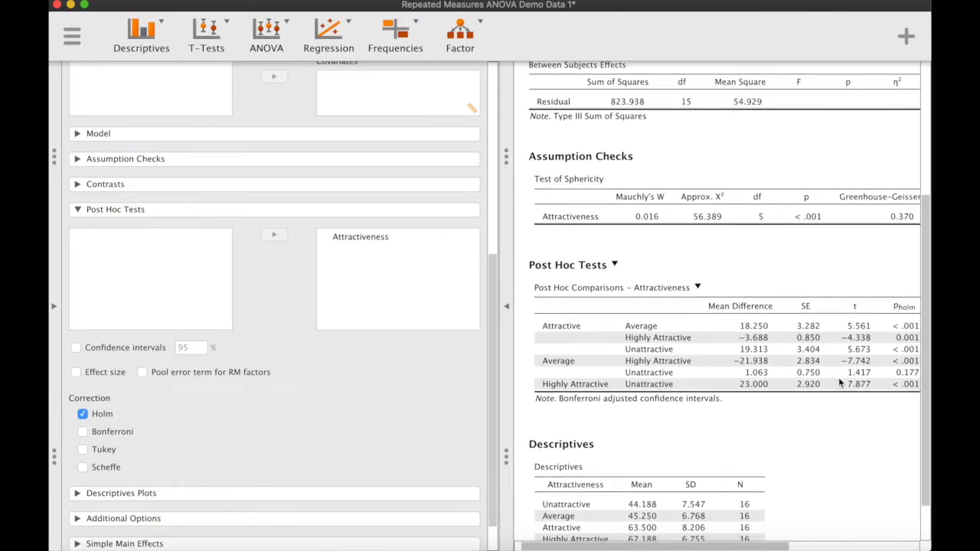
- Examine the pairwise Attractiveness comparisons alongside the condition means, through to the Holm-adjusted p value column
{"action": "scroll", "coordinate": [840, 383], "scroll_direction": "down", "scroll_amount": 2}
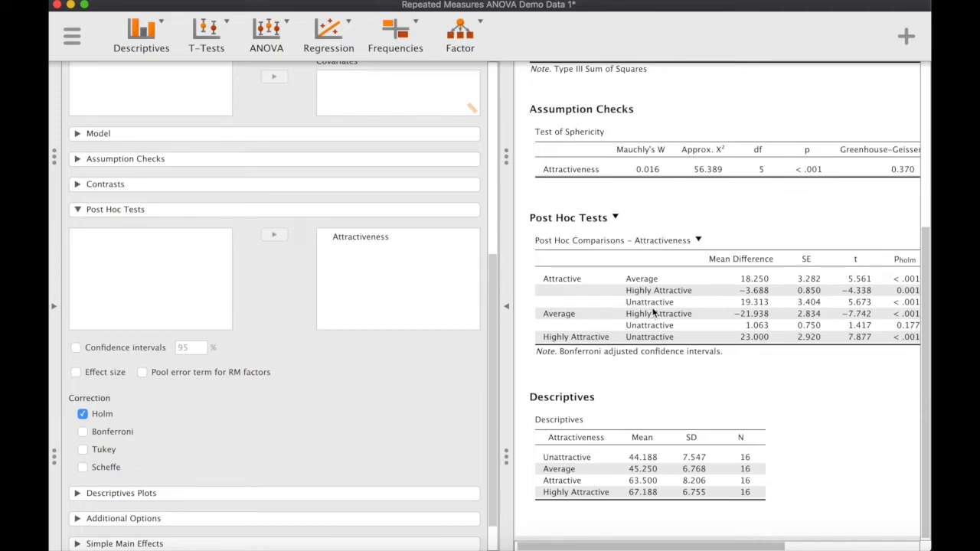
{"action": "scroll", "coordinate": [752, 323], "scroll_direction": "right", "scroll_amount": 1}
{"action": "scroll", "coordinate": [753, 323], "scroll_direction": "left", "scroll_amount": 1}
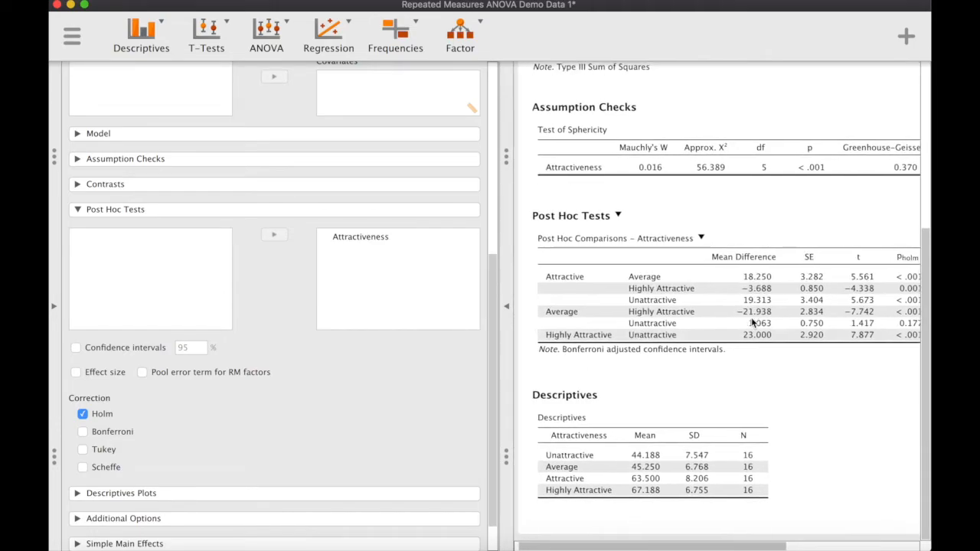
{"action": "scroll", "coordinate": [752, 323], "scroll_direction": "right", "scroll_amount": 3}
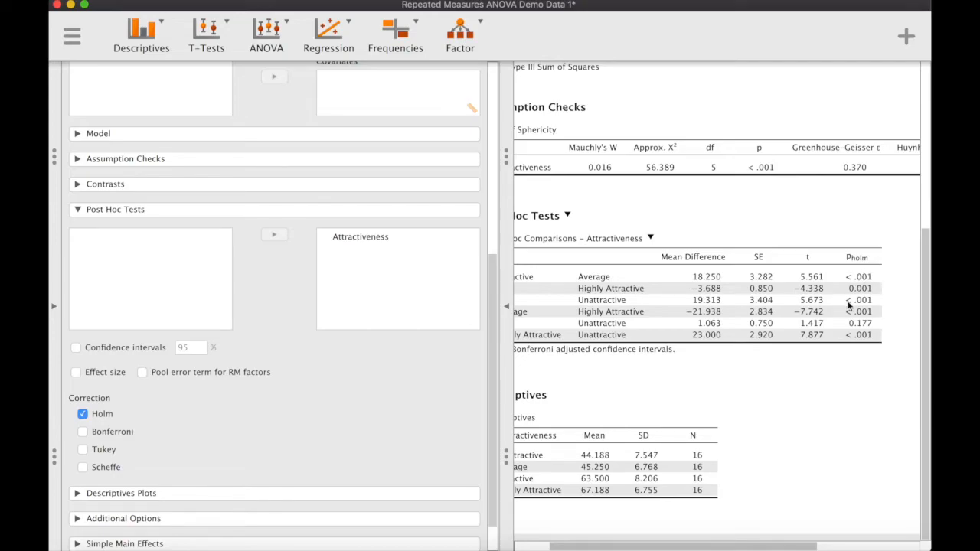
{"action": "scroll", "coordinate": [850, 353], "scroll_direction": "left", "scroll_amount": 3}
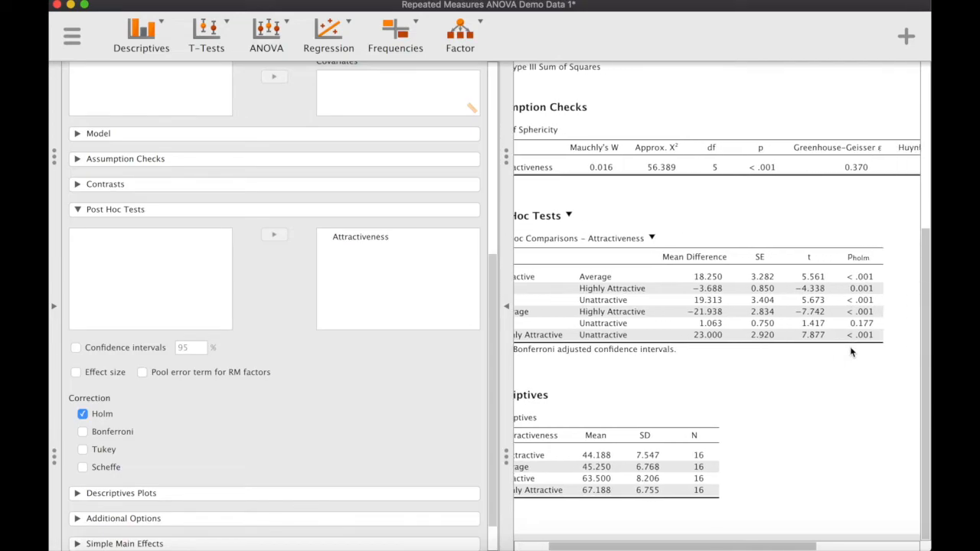
{"action": "scroll", "coordinate": [850, 353], "scroll_direction": "right", "scroll_amount": 1}
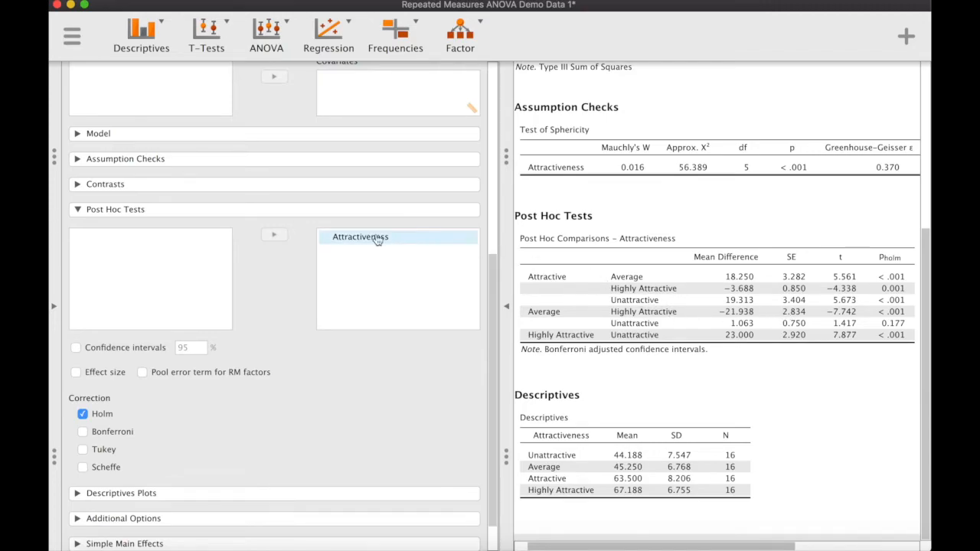
- Collapse the post hoc settings and add a descriptives plot with Attractiveness on the horizontal axis and 95% confidence interval error bars
{"action": "scroll", "coordinate": [318, 217], "scroll_direction": "up", "scroll_amount": 3}
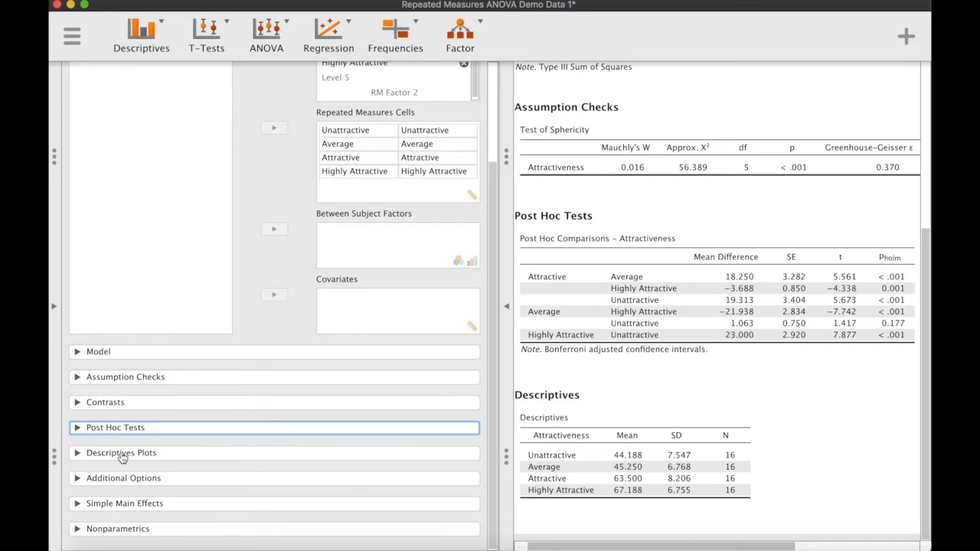
{"action": "left_click", "coordinate": [77, 455]}
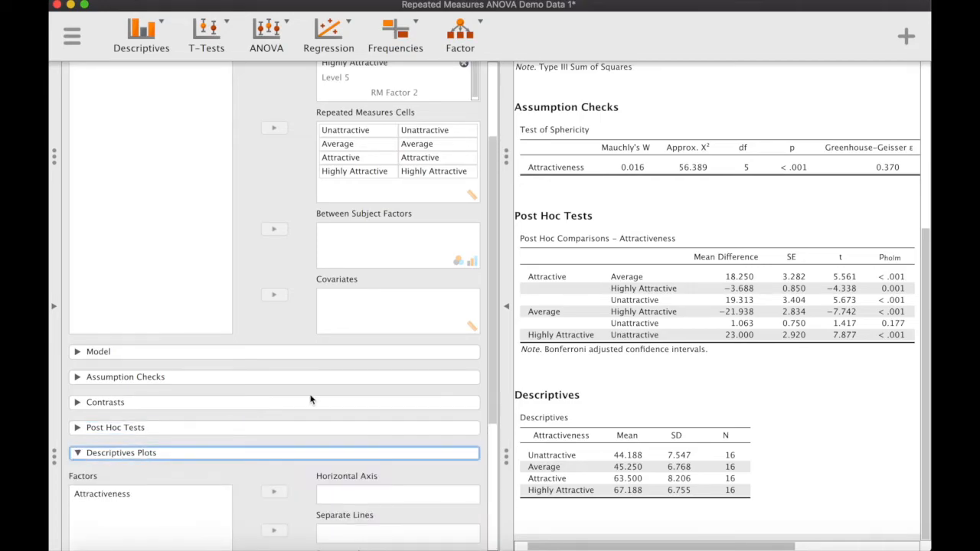
{"action": "scroll", "coordinate": [310, 399], "scroll_direction": "down", "scroll_amount": 5}
{"action": "left_click", "coordinate": [106, 283]}
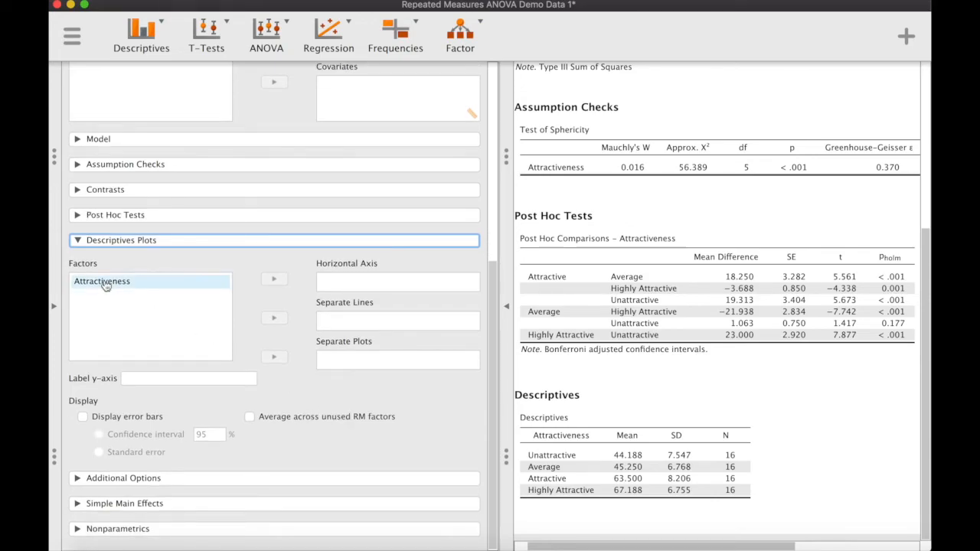
{"action": "left_click", "coordinate": [273, 281]}
{"action": "left_click", "coordinate": [344, 283]}
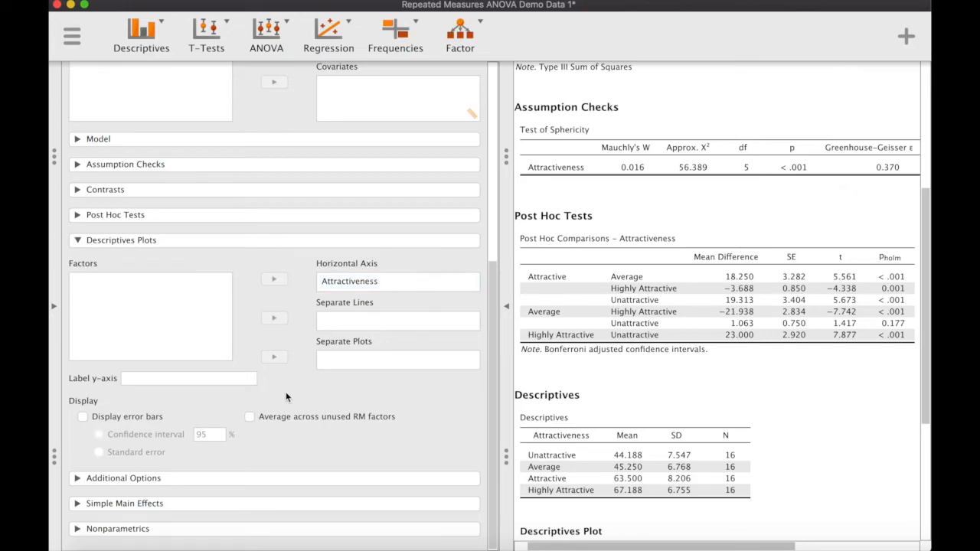
{"action": "scroll", "coordinate": [683, 419], "scroll_direction": "down", "scroll_amount": 5}
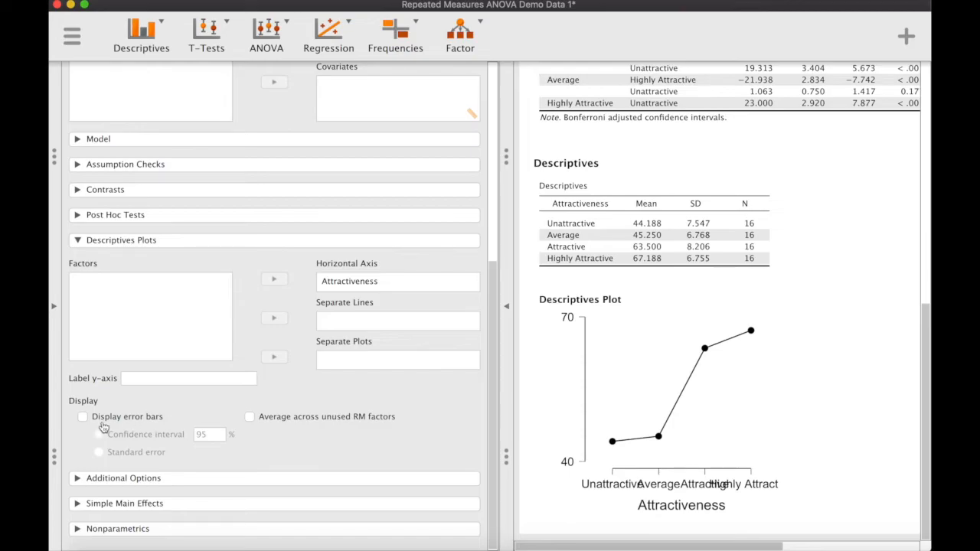
{"action": "left_click", "coordinate": [83, 418]}
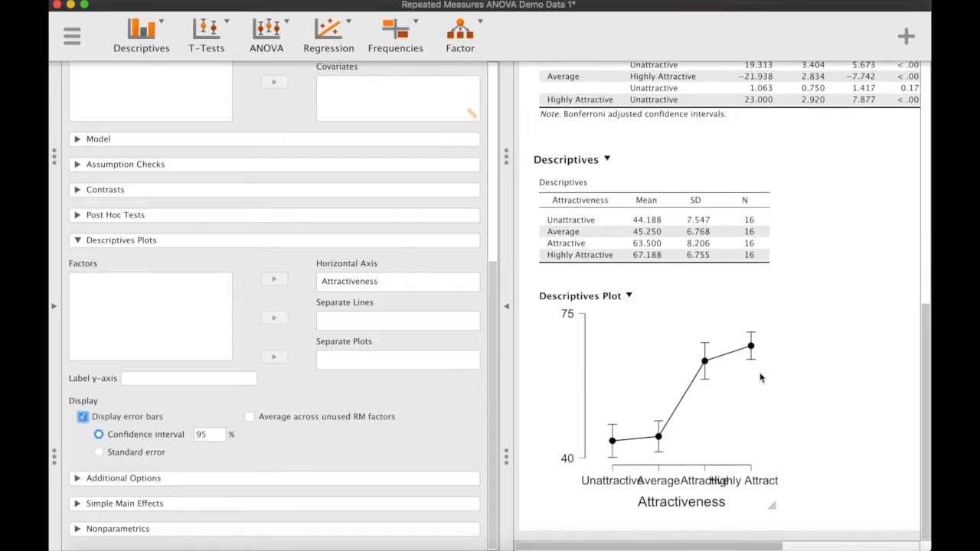
- Enlarge the descriptives plot until the four condition labels on its horizontal axis no longer overlap, and review it
{"action": "left_click_drag", "start_coordinate": [775, 510], "coordinate": [850, 536]}
{"action": "scroll", "coordinate": [798, 410], "scroll_direction": "right", "scroll_amount": 1}
{"action": "scroll", "coordinate": [859, 432], "scroll_direction": "down", "scroll_amount": 1}
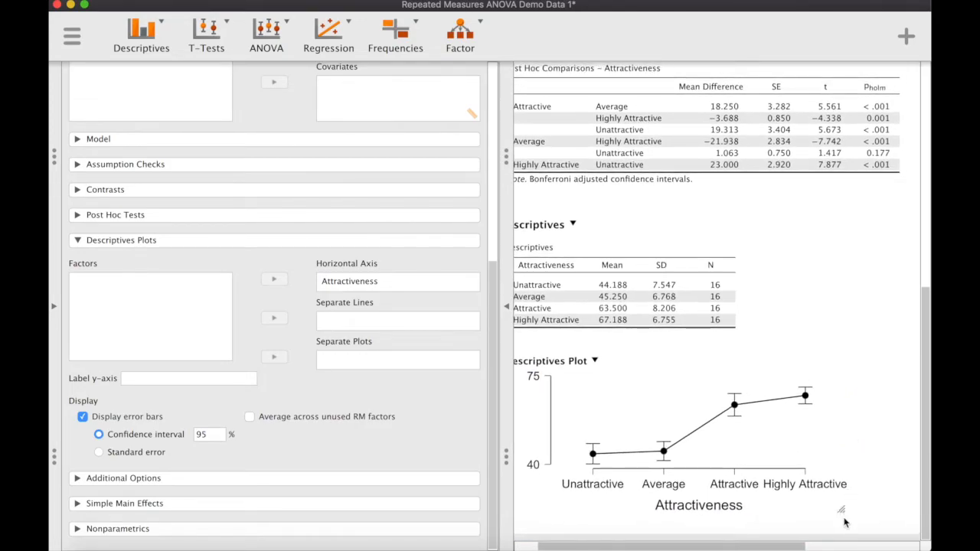
{"action": "mouse_move", "coordinate": [839, 509]}
{"action": "left_mouse_down"}
{"action": "mouse_move", "coordinate": [845, 532]}
{"action": "mouse_move", "coordinate": [842, 521]}
{"action": "left_mouse_up"}
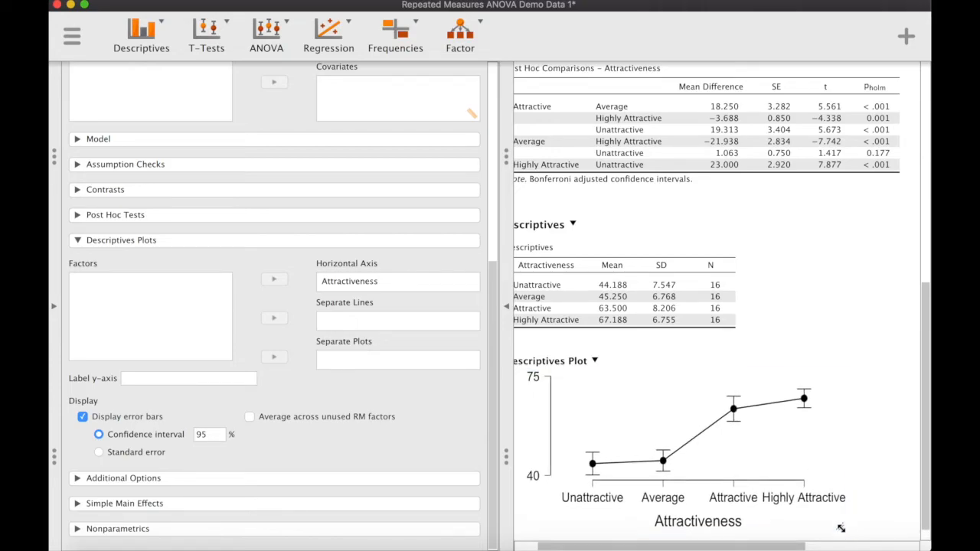
{"action": "scroll", "coordinate": [805, 417], "scroll_direction": "left", "scroll_amount": 1}
{"action": "scroll", "coordinate": [805, 416], "scroll_direction": "right", "scroll_amount": 1}
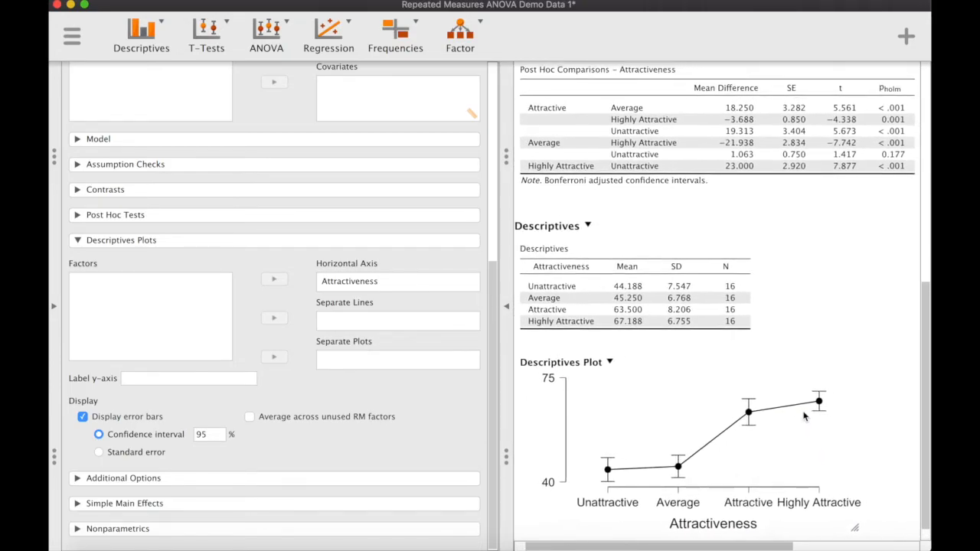
{"action": "scroll", "coordinate": [805, 416], "scroll_direction": "left", "scroll_amount": 1}
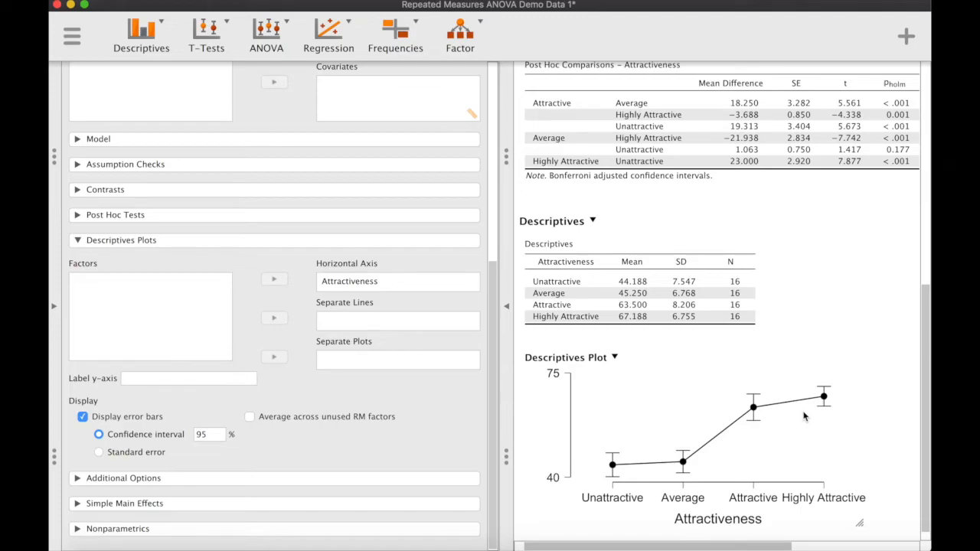